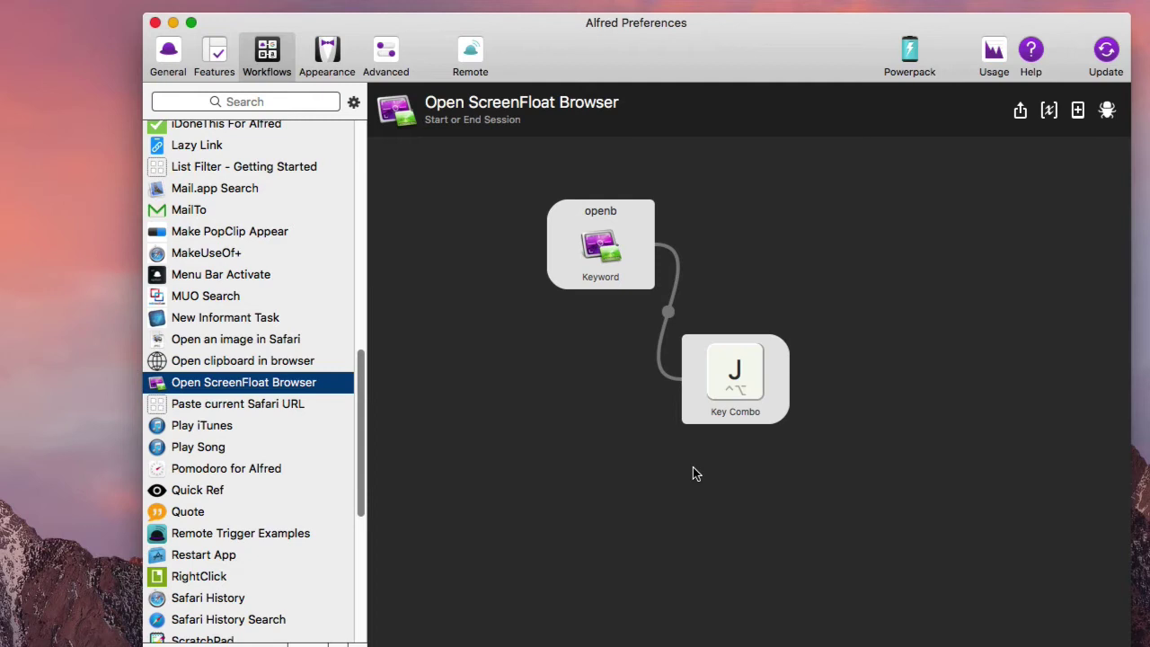
Switch to the Powerpack page to confirm the Mega Supporter licence
click(913, 54)
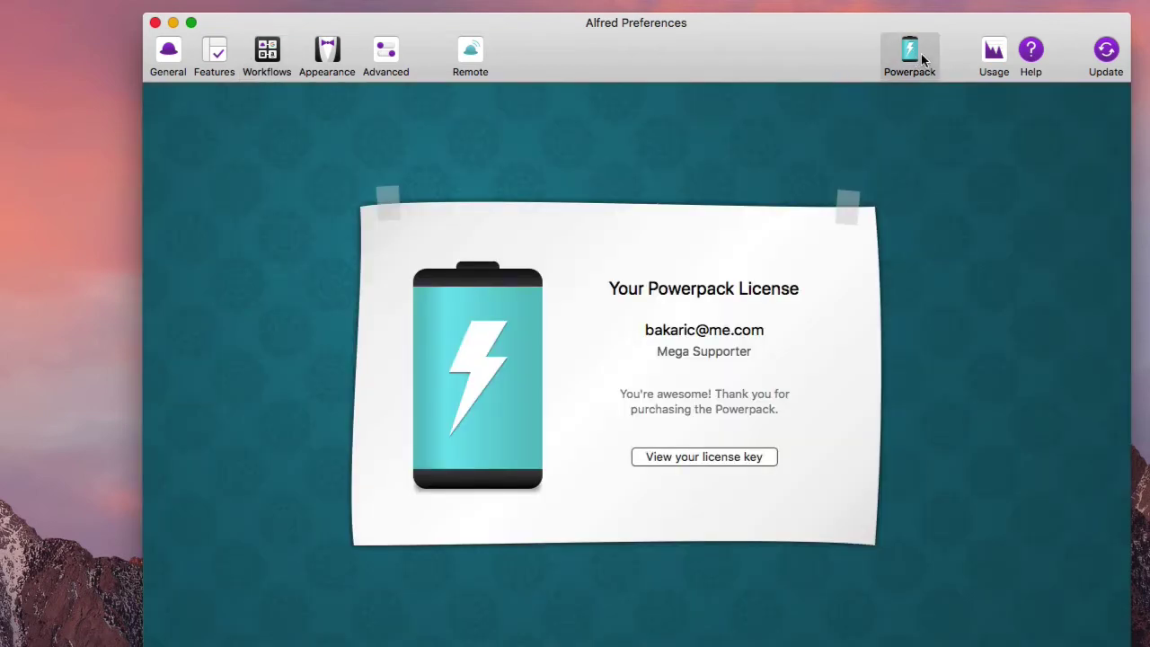
Go back to Workflows to show the Open ScreenFloat Browser workflow (openb → ⌃⌥J key combo)
click(269, 54)
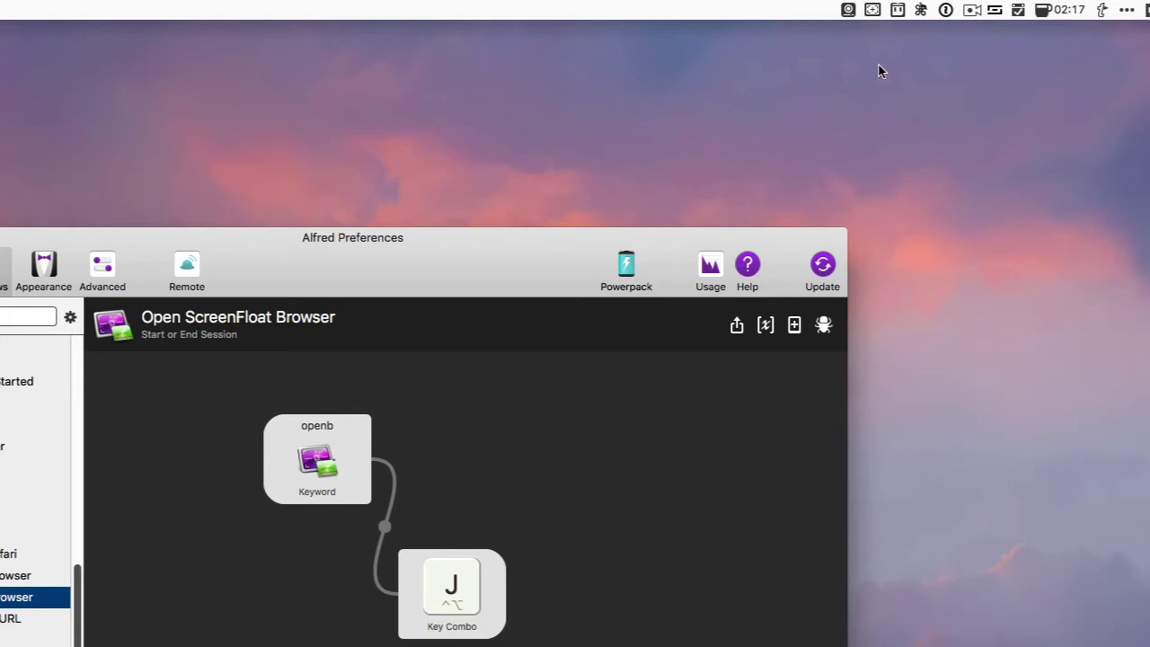
Open ScreenFloat's Shots Browser from its menu-bar icon, scroll through it, then close it
click(872, 11)
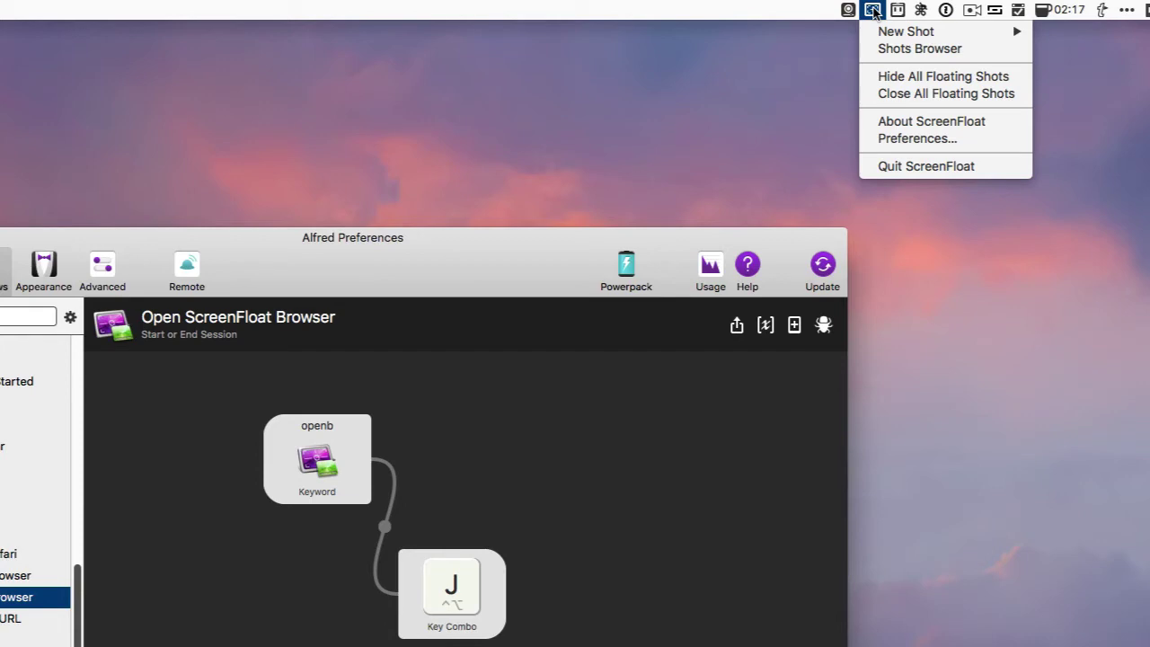
click(883, 56)
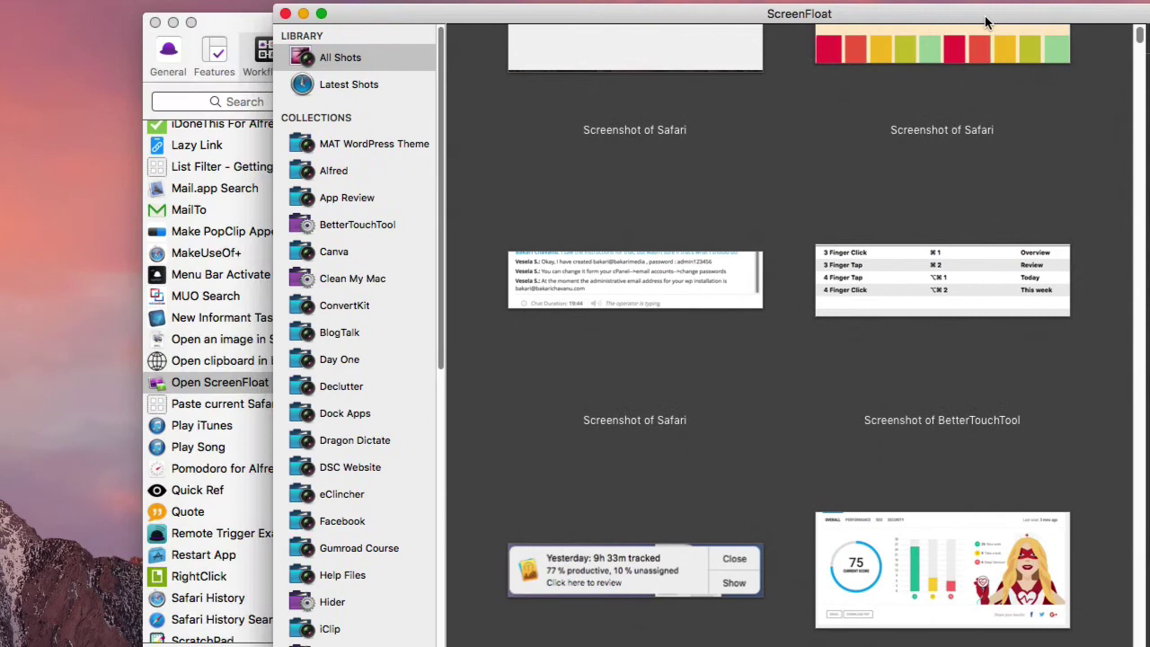
scroll(729, 366, up, 4)
scroll(721, 347, down, 5)
scroll(738, 283, up, 5)
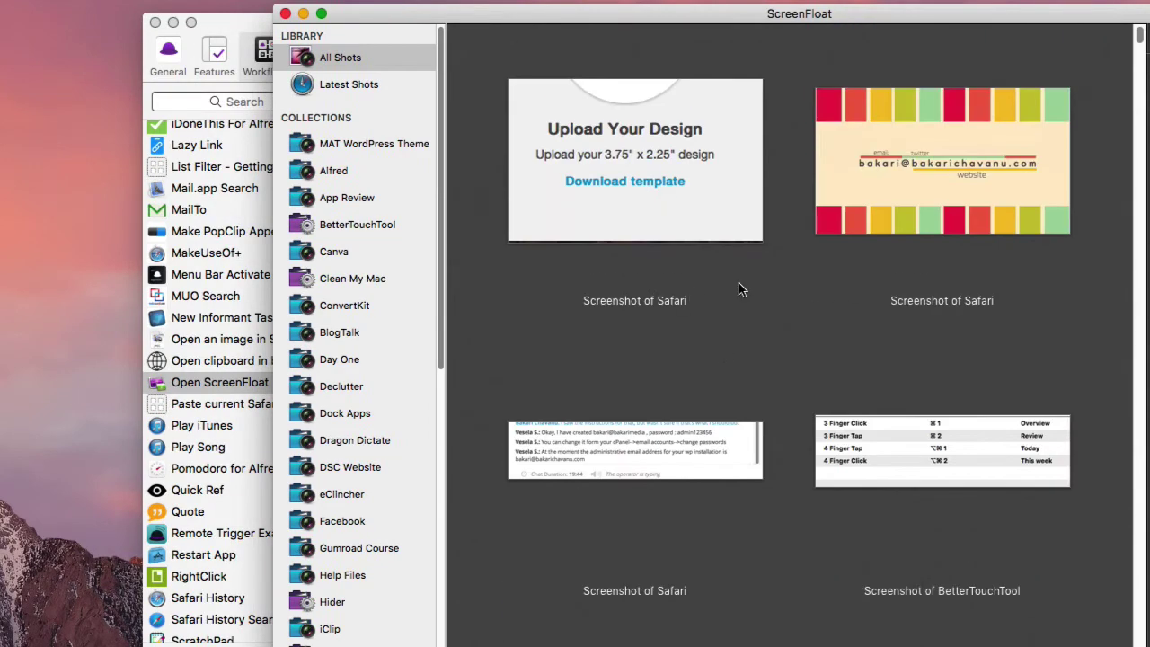
scroll(710, 278, down, 5)
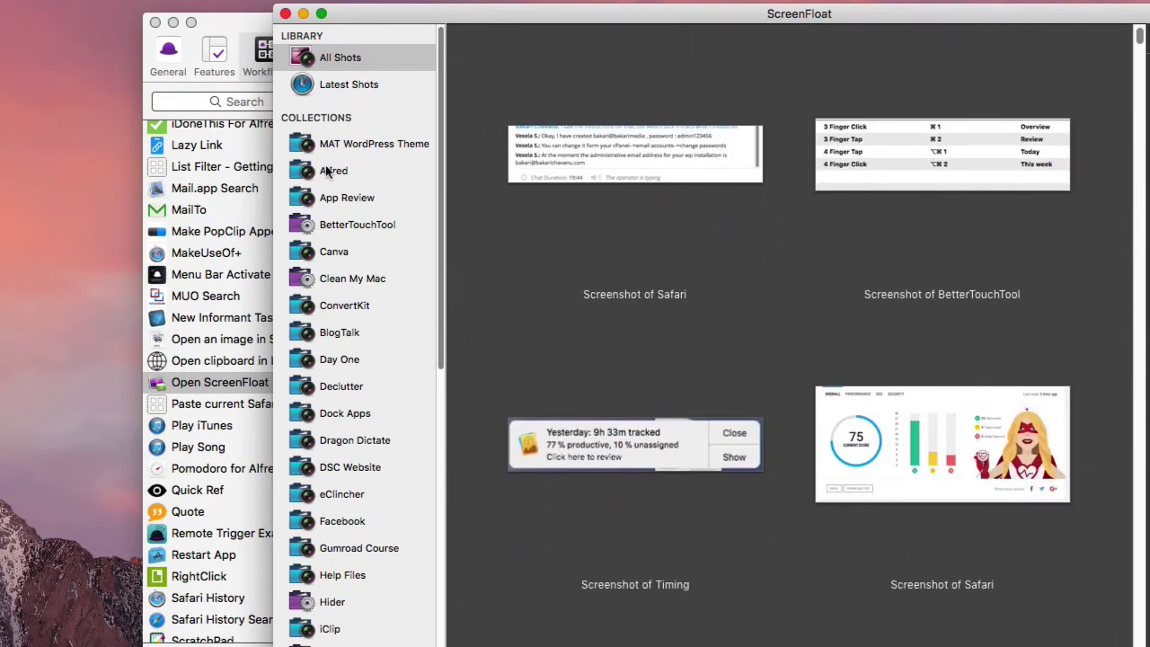
click(285, 14)
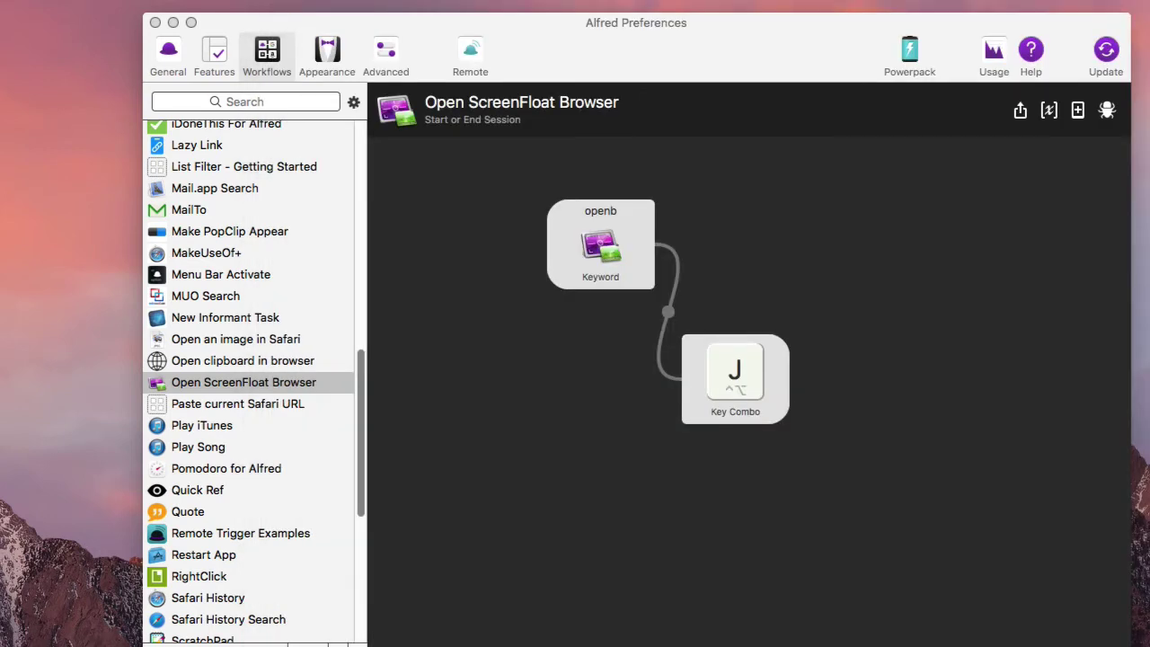
Open ScreenFloat Preferences and position the window beside Alfred, showing Open Shots Browser as ⌃⌥J
click(1027, 11)
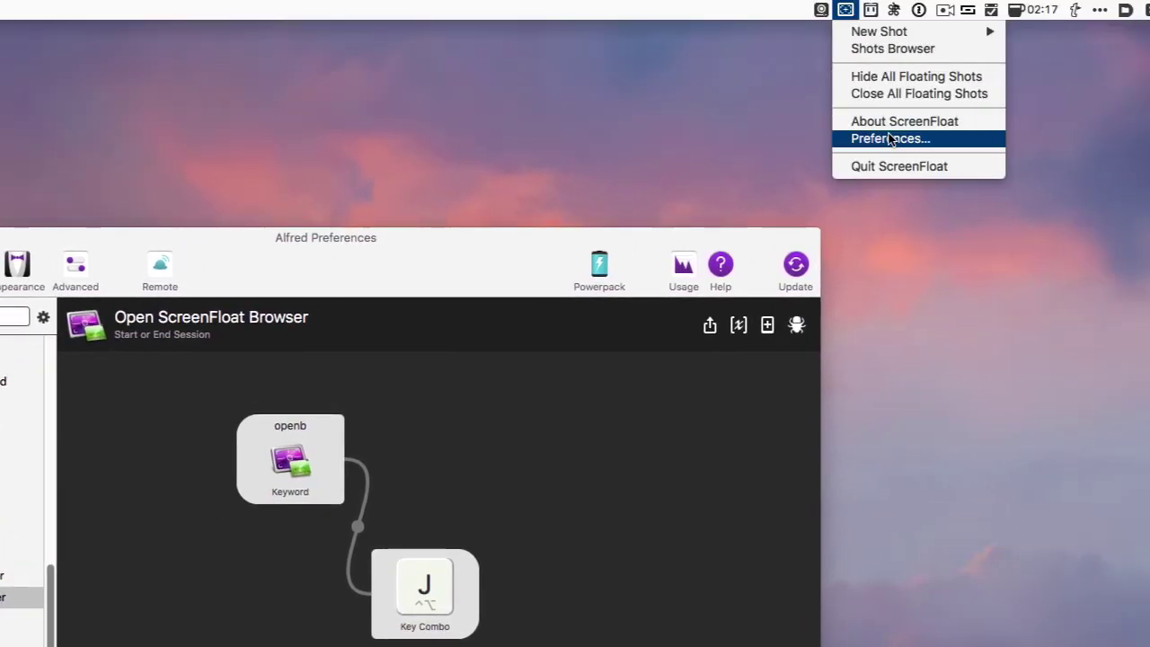
click(890, 139)
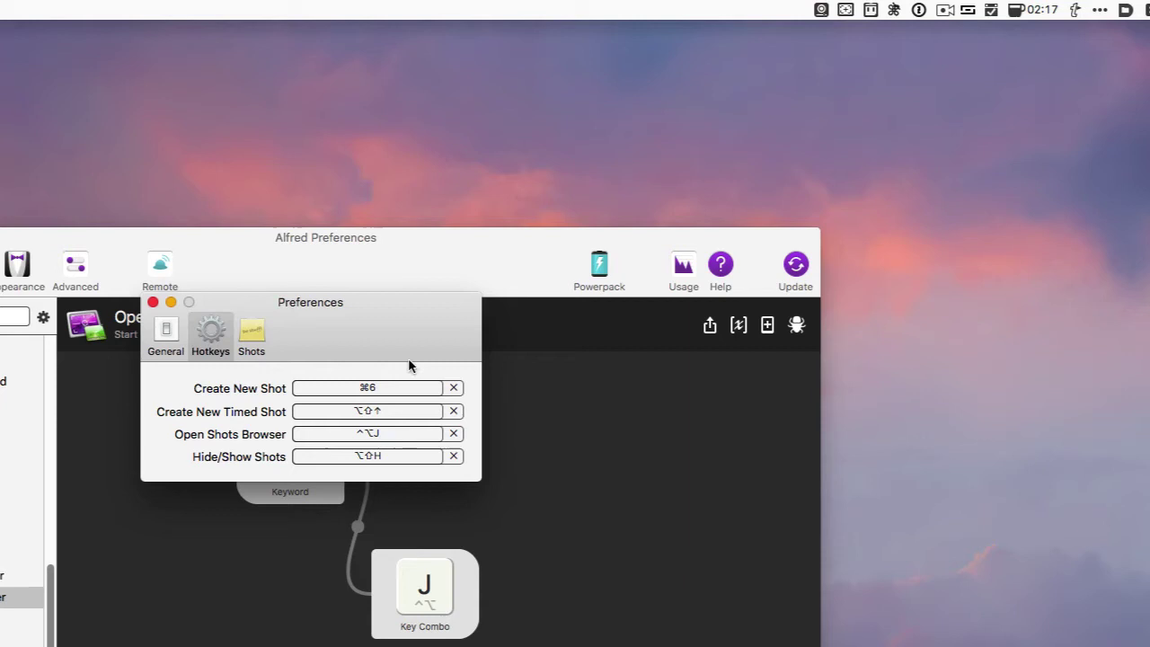
drag(397, 333, 1098, 333)
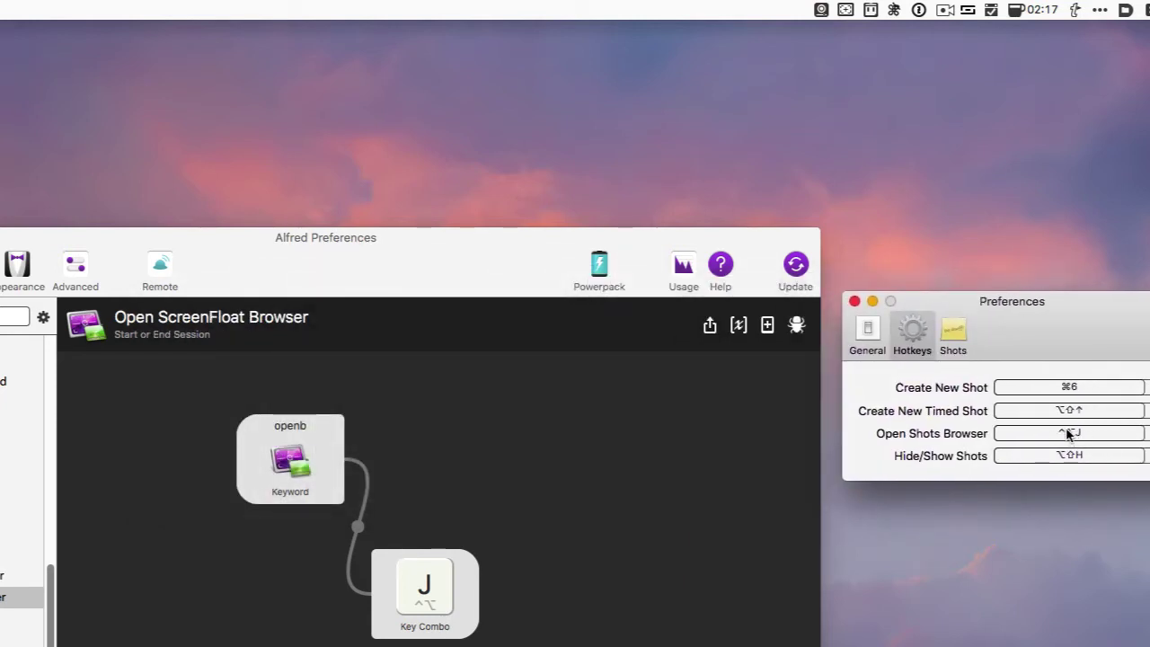
drag(1075, 329, 1028, 327)
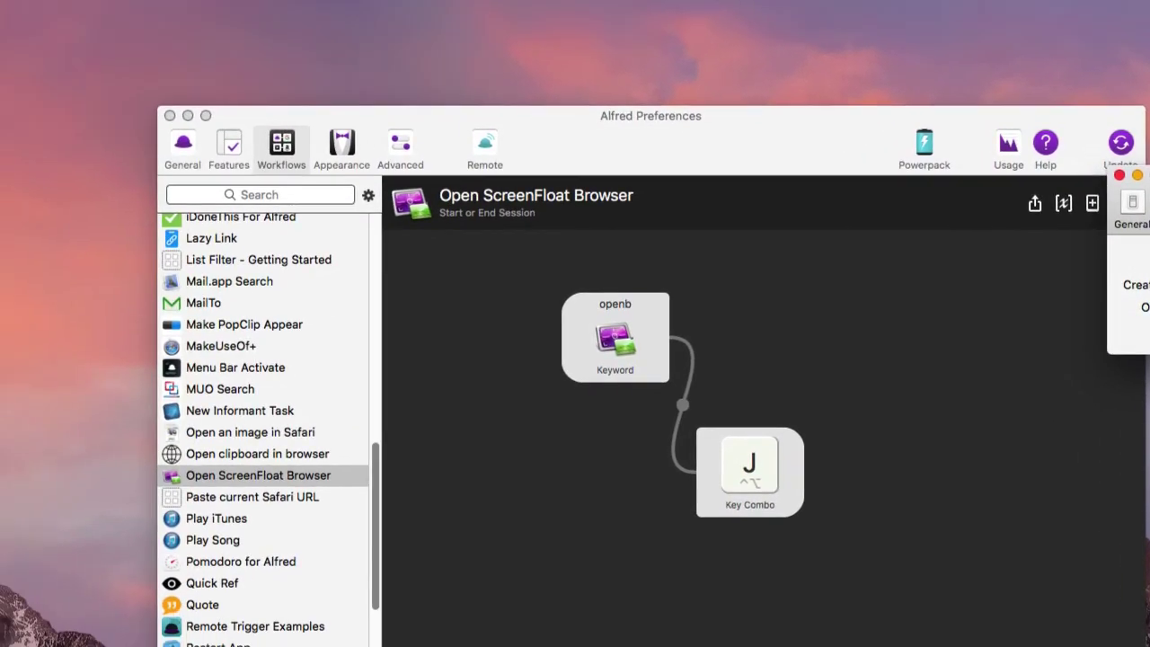
Run 'openb' from the Alfred bar to open ScreenFloat's shots browser, then reposition its window
key(alt+space)
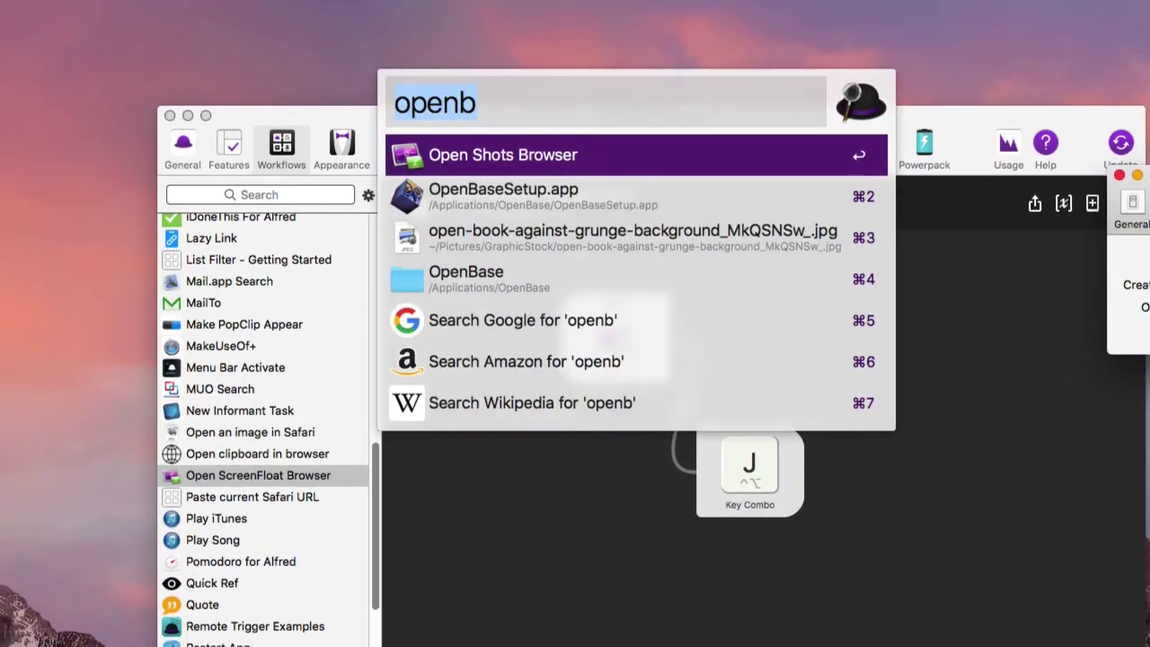
text(openb)
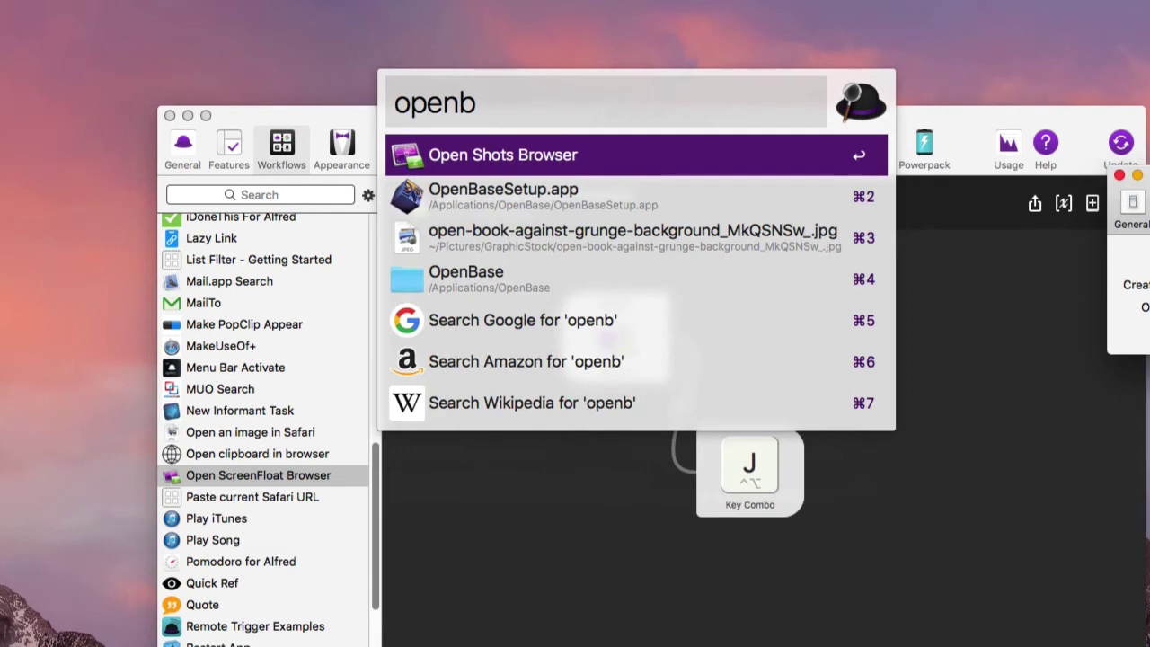
key(Return)
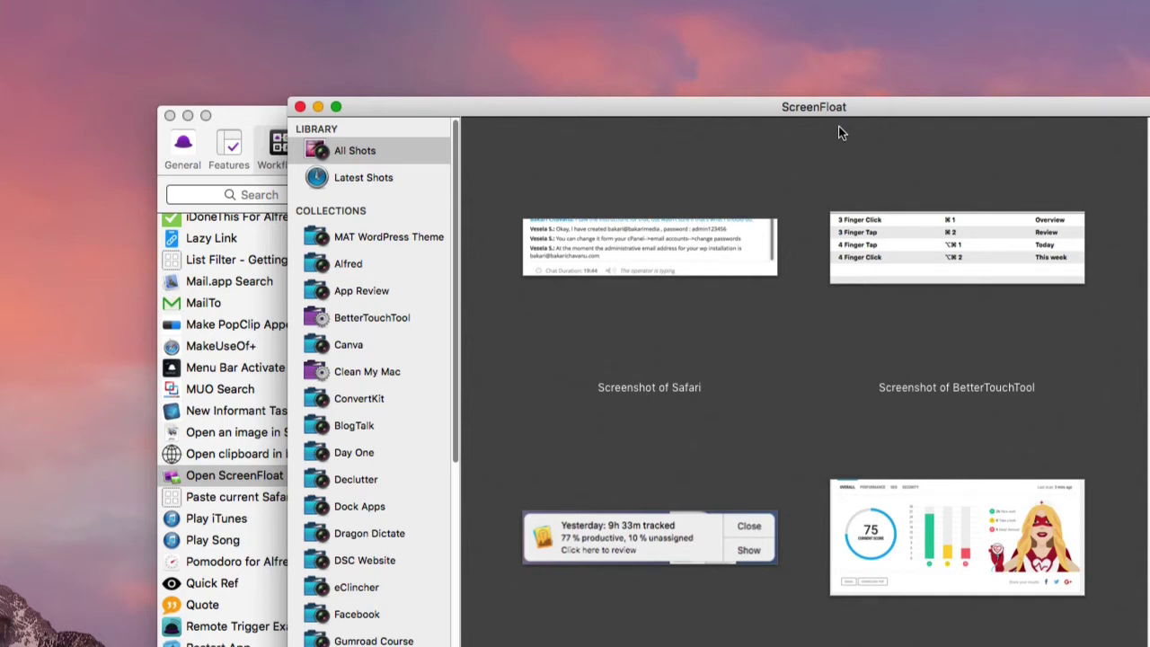
drag(834, 109, 845, 252)
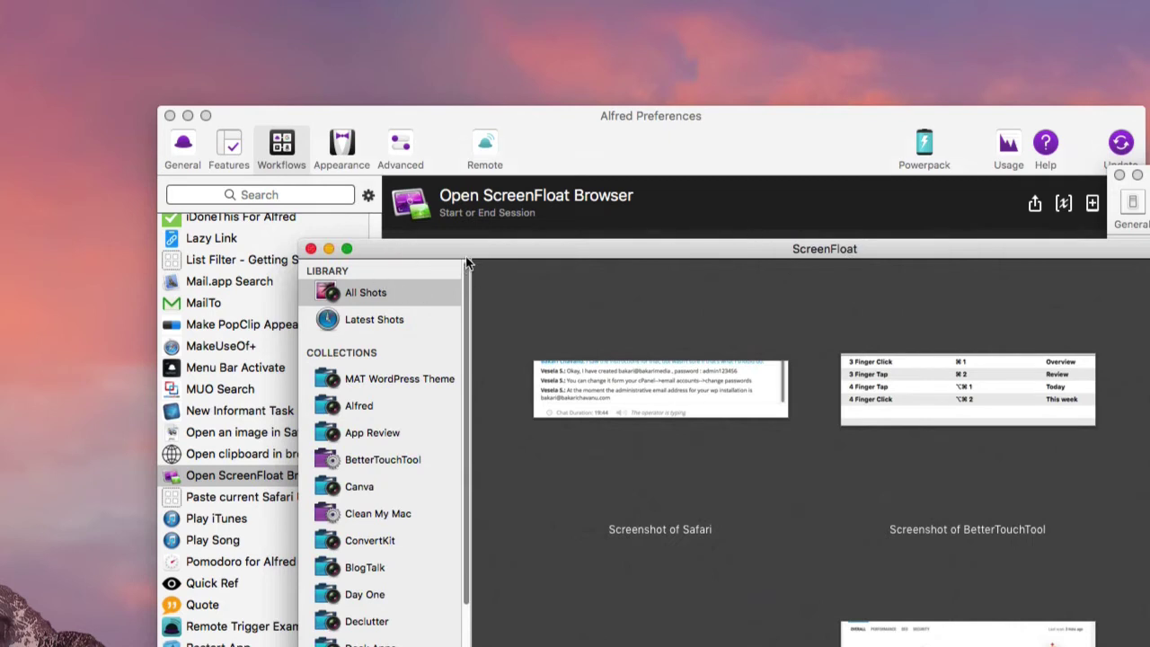
drag(538, 252, 551, 235)
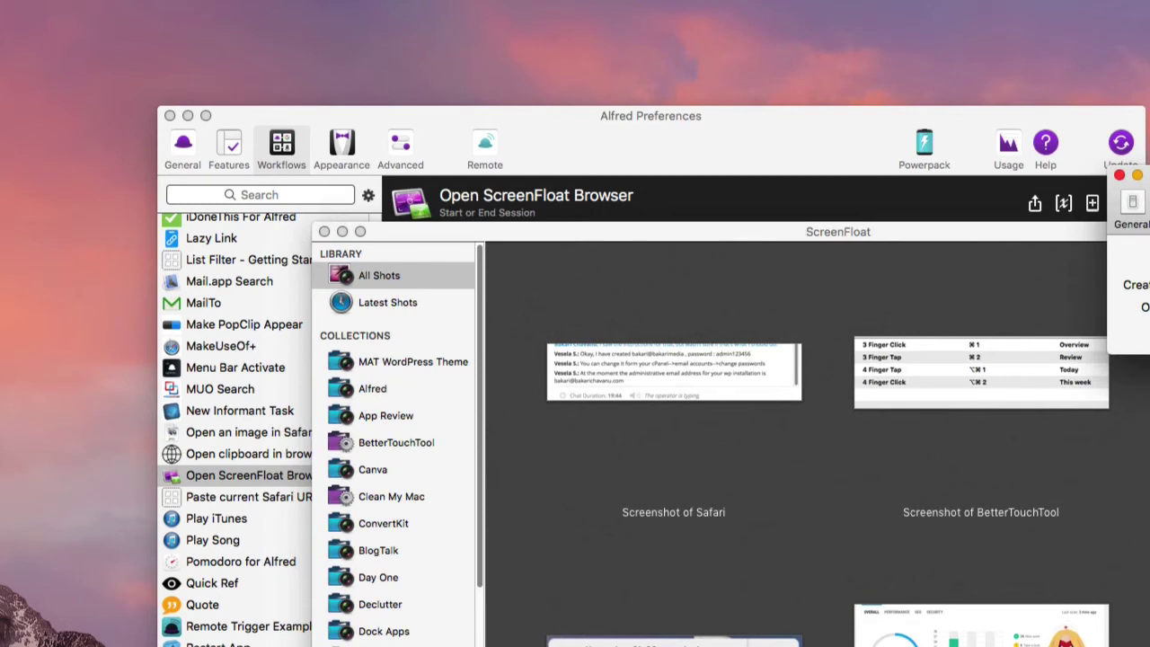
Close the shots browser, inspect the Key Combo output, and bring up the new-workflow choices
click(325, 232)
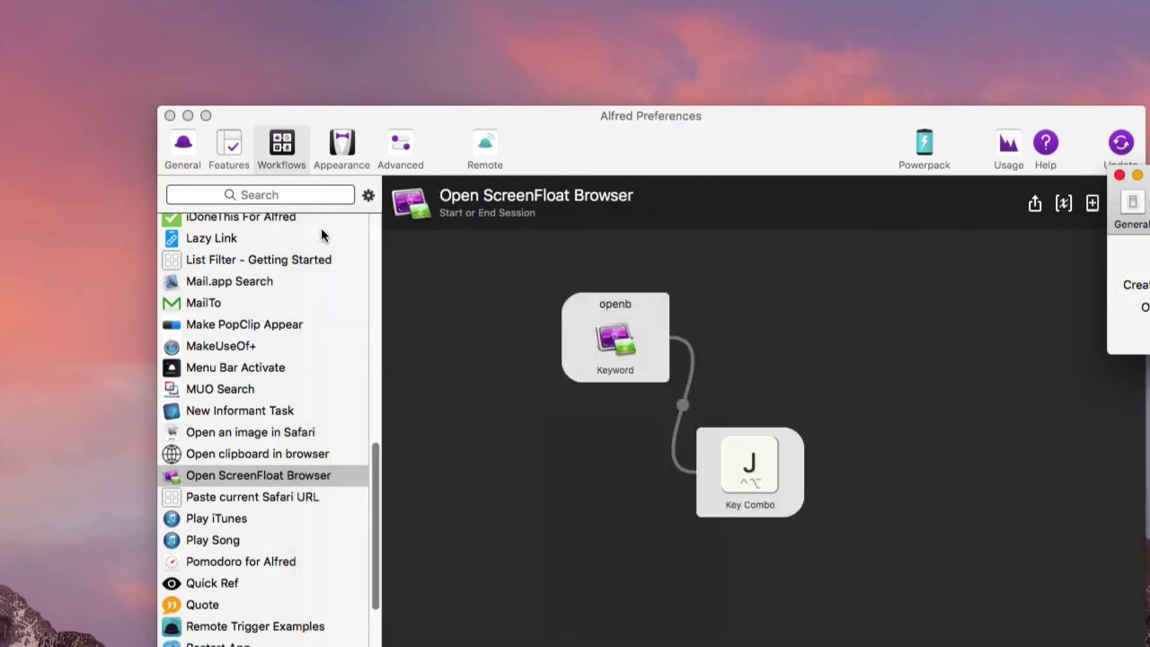
click(787, 135)
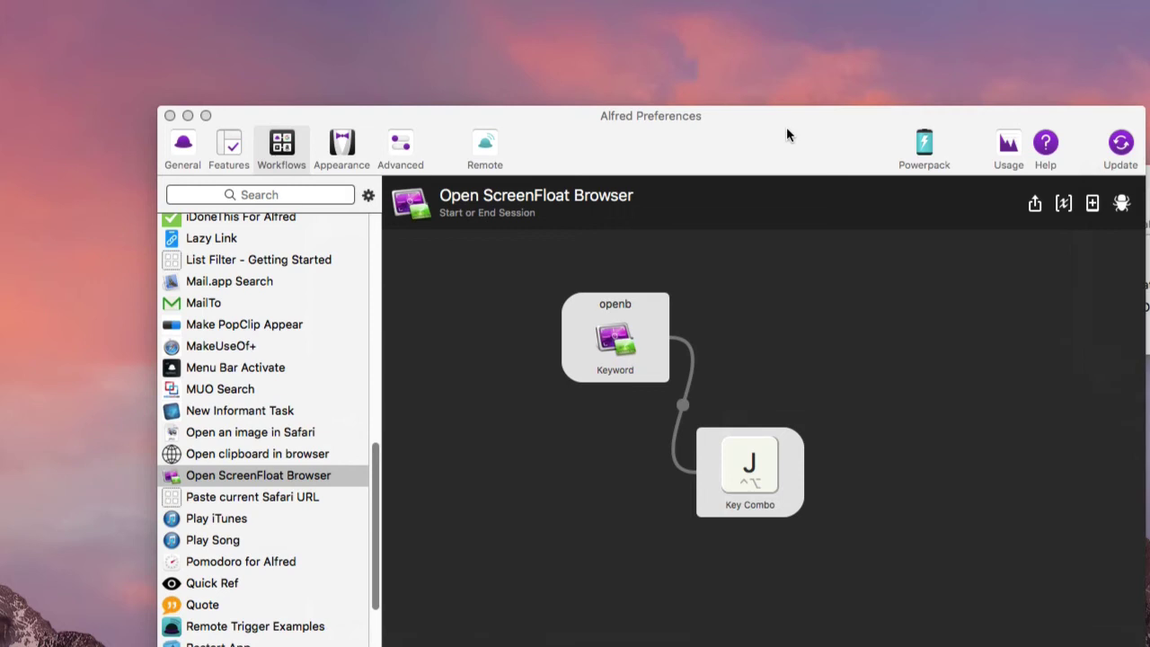
click(791, 508)
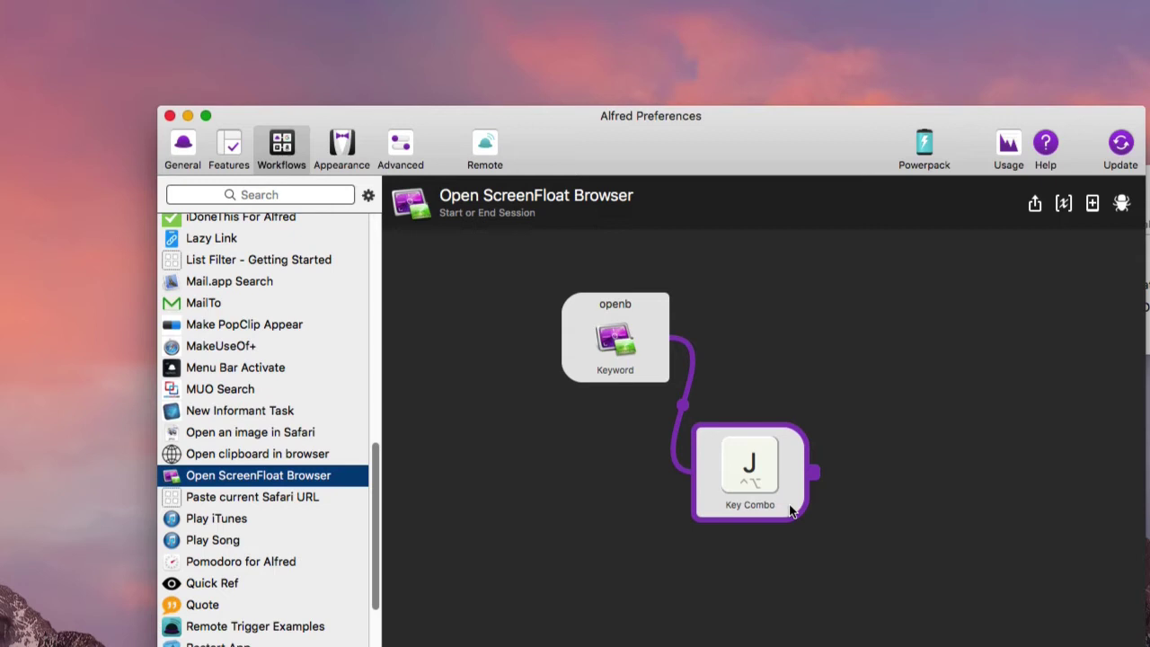
click(764, 539)
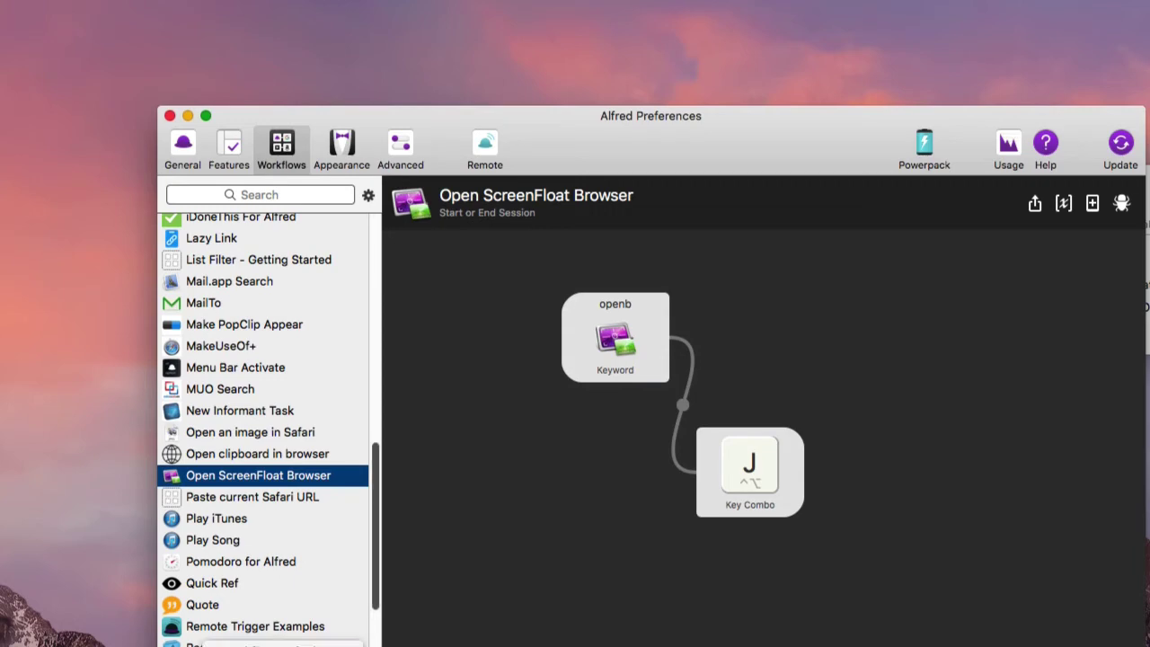
click(169, 646)
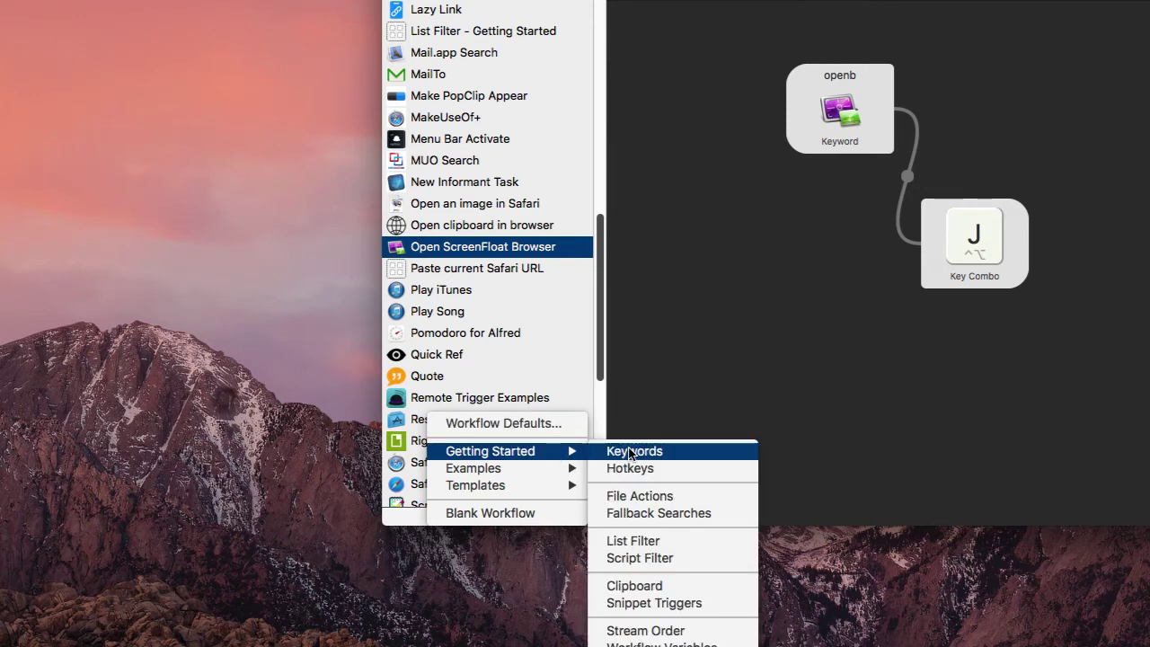
mouse_move(571, 451)
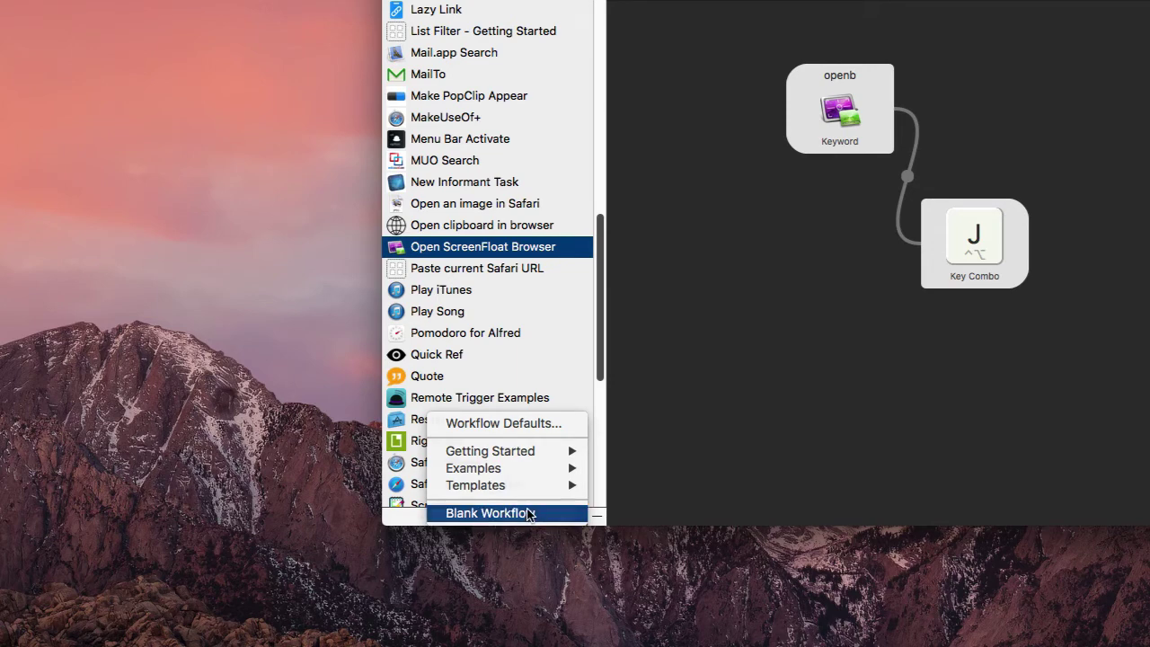
Create a blank workflow named 'Screenfloat Browser' in the Tools category
click(530, 513)
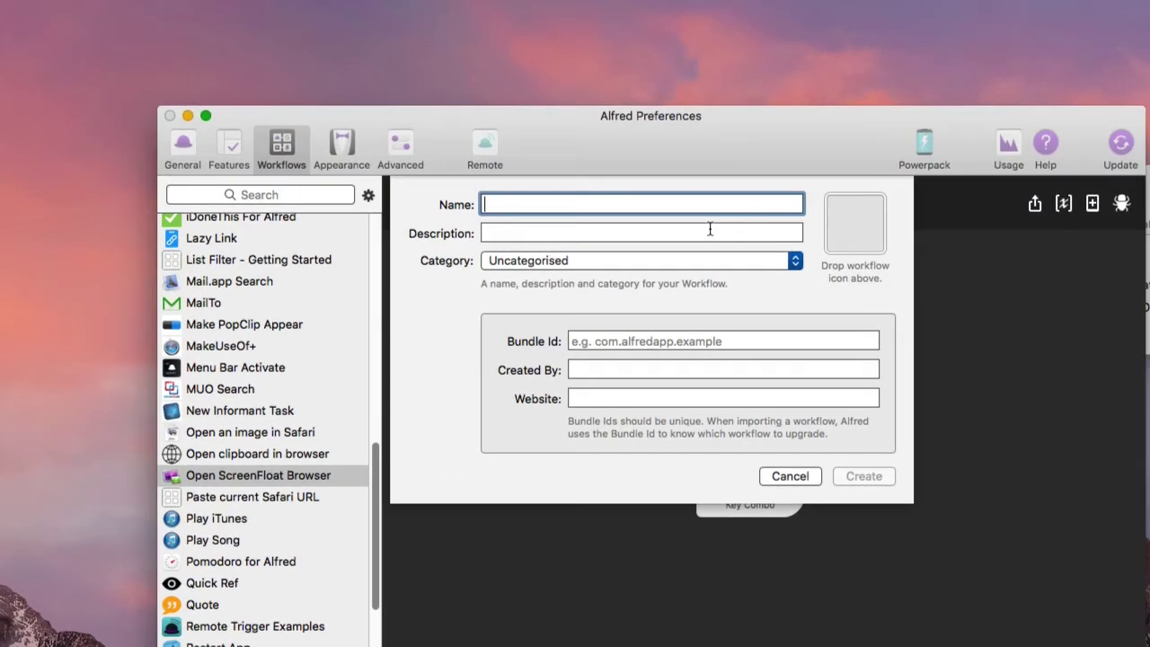
text(S)
key(BackSpace)
text(Screen)
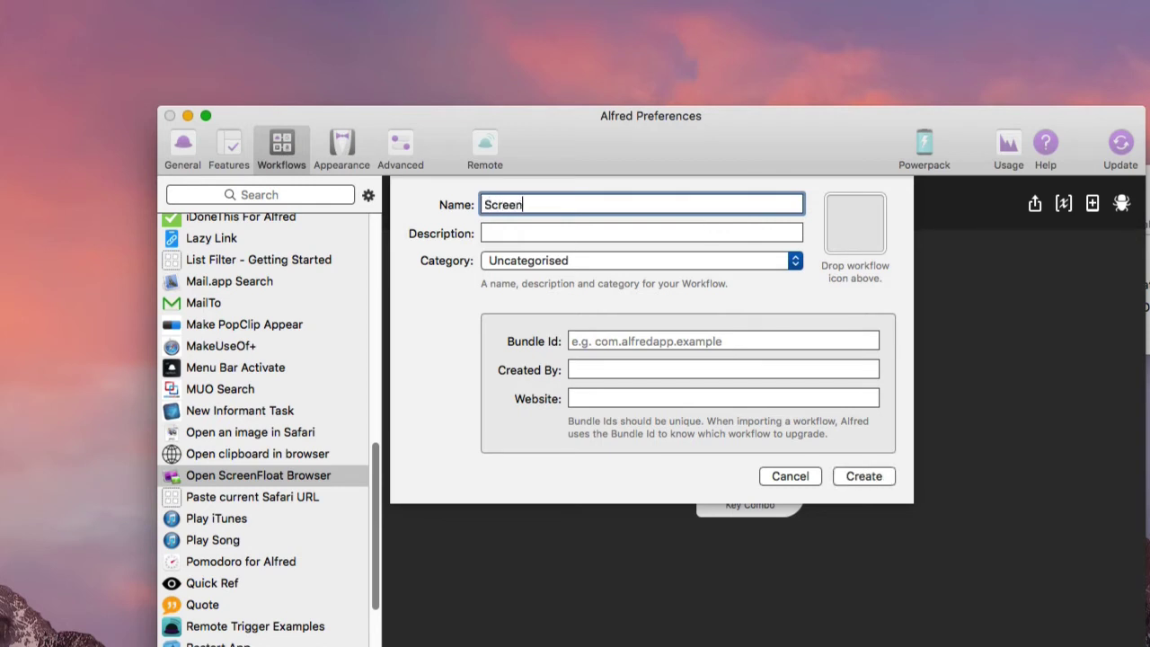
text(float Browser)
click(659, 261)
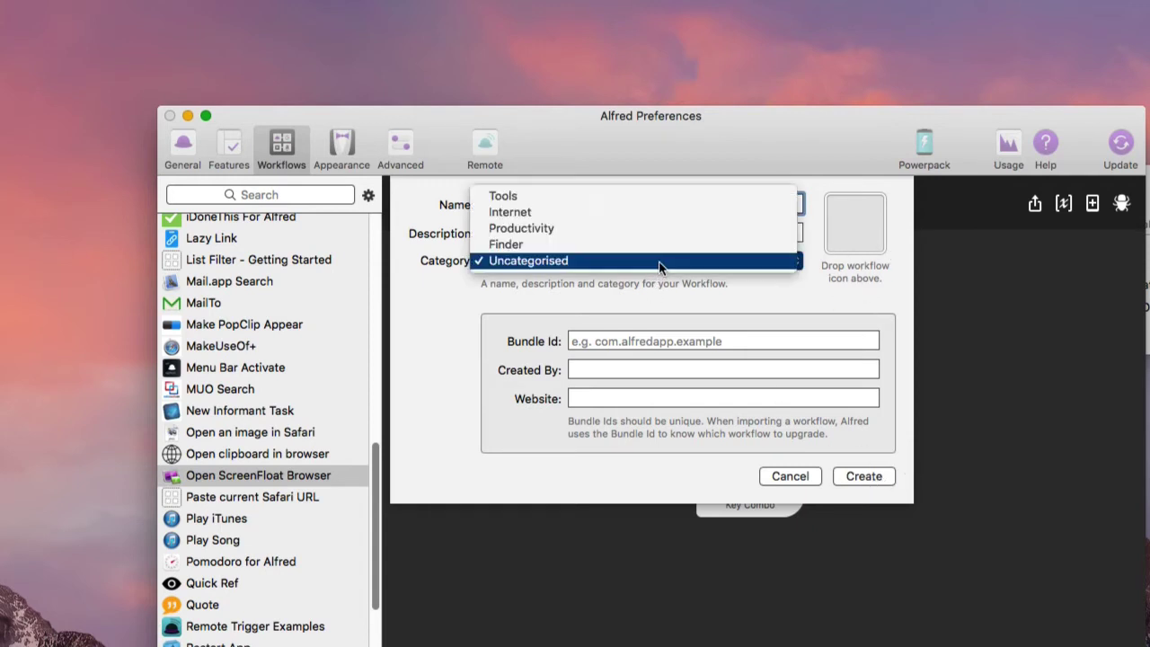
click(653, 207)
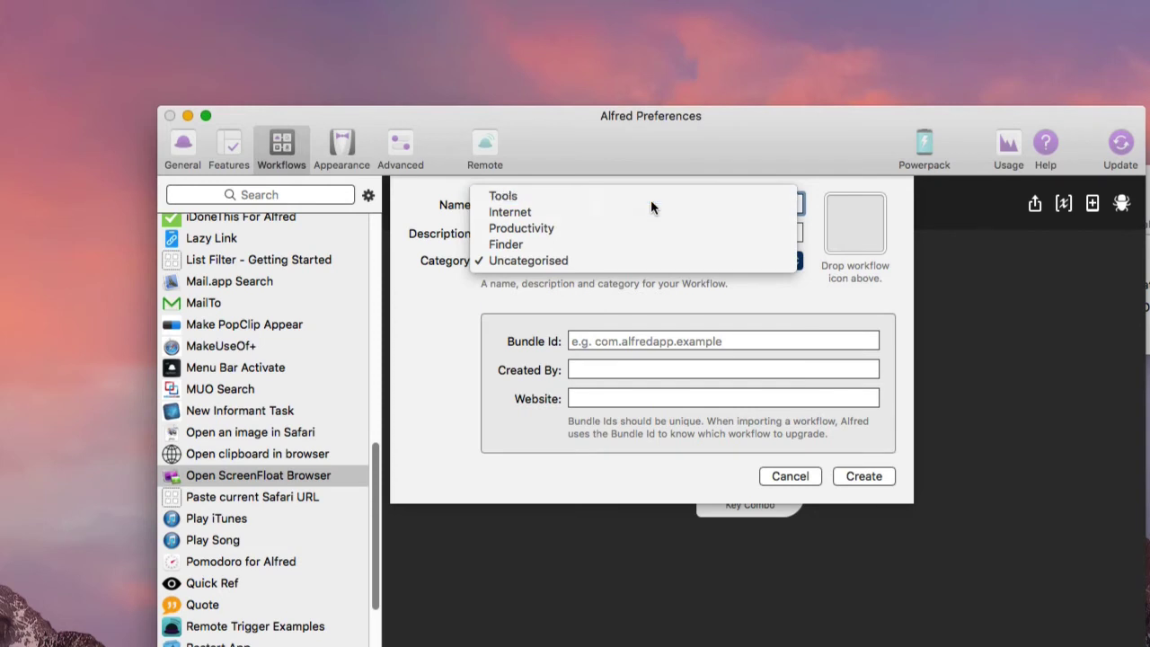
click(863, 476)
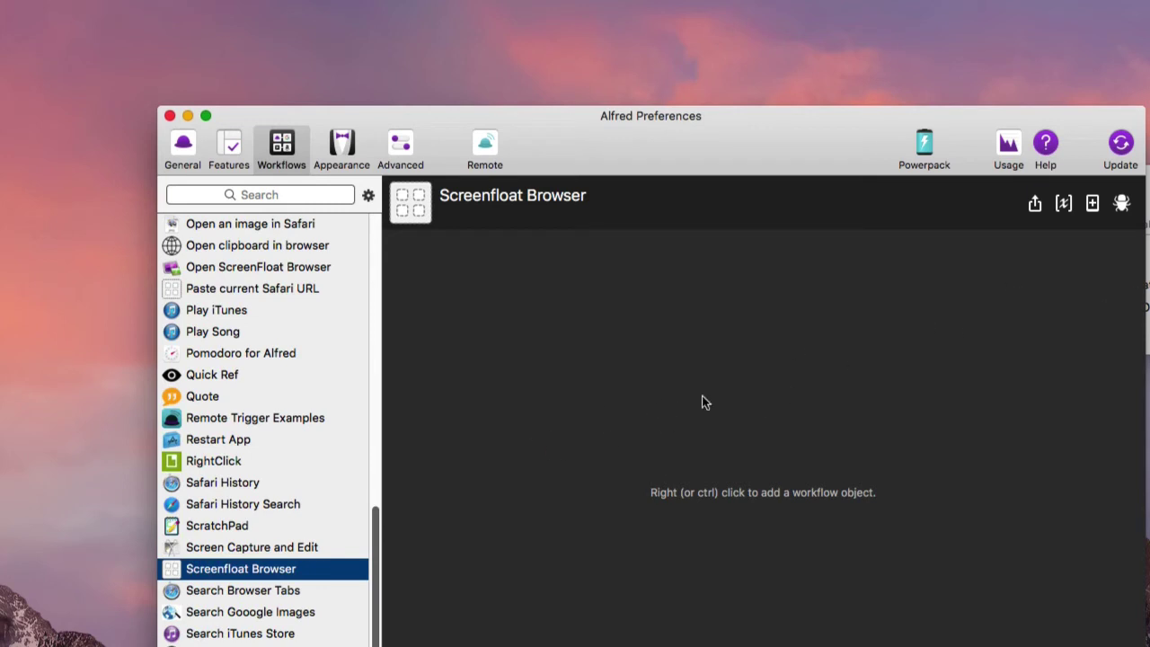
Add a Keyword input to the empty Screenfloat Browser canvas from the Inputs menu
right_click(600, 342)
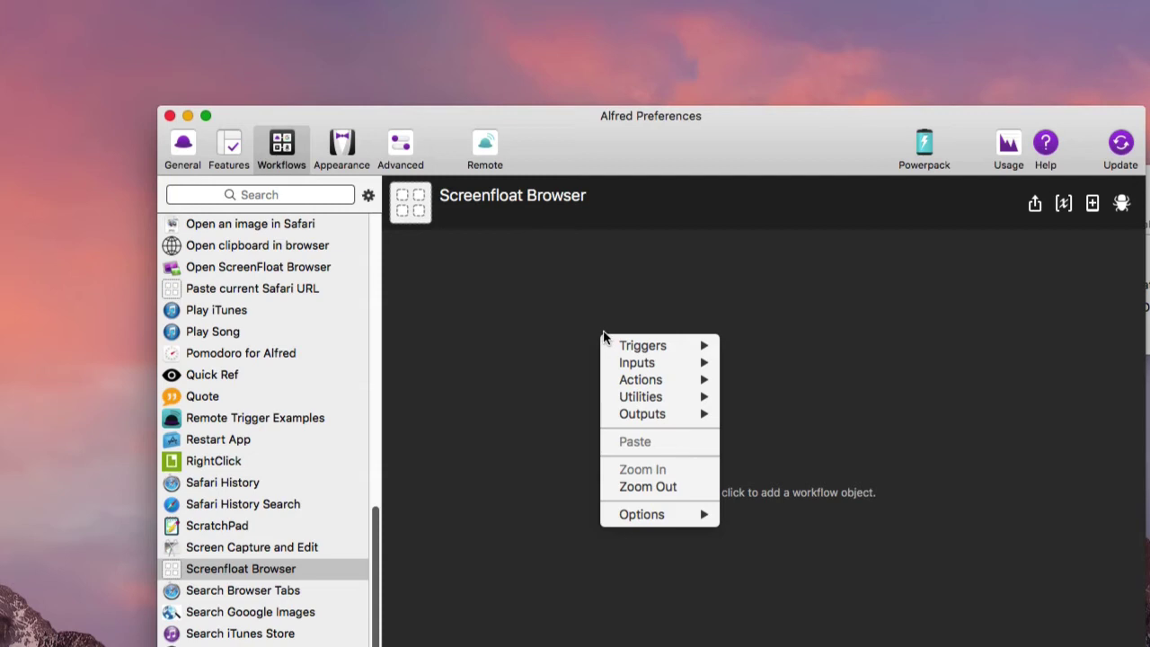
mouse_move(667, 347)
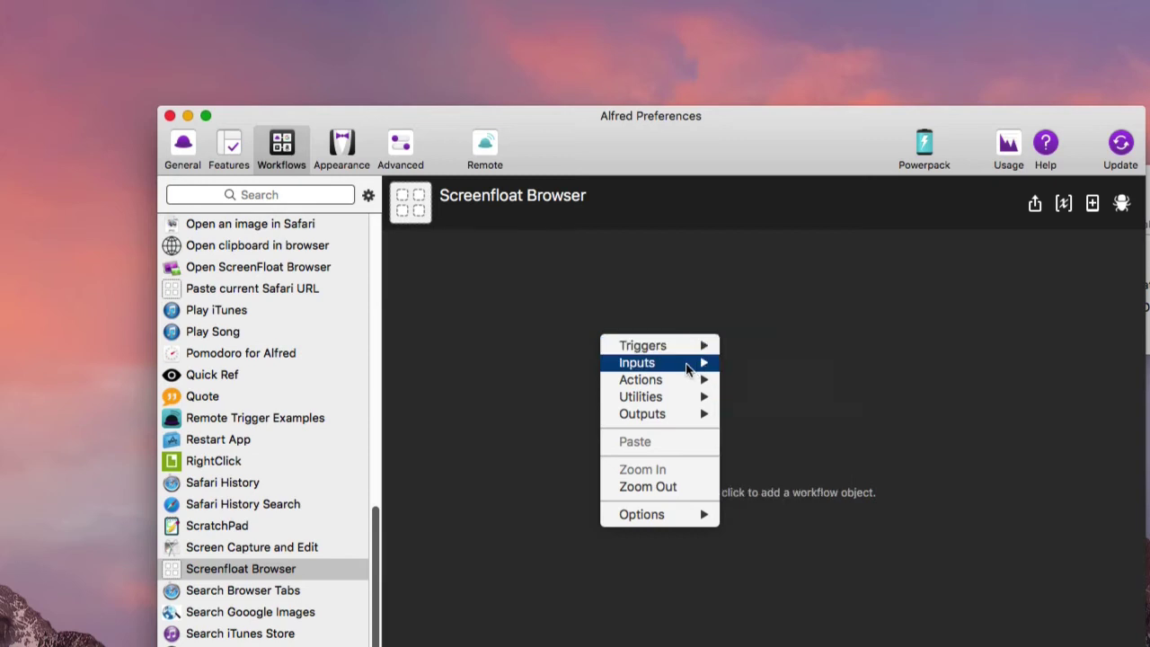
mouse_move(680, 368)
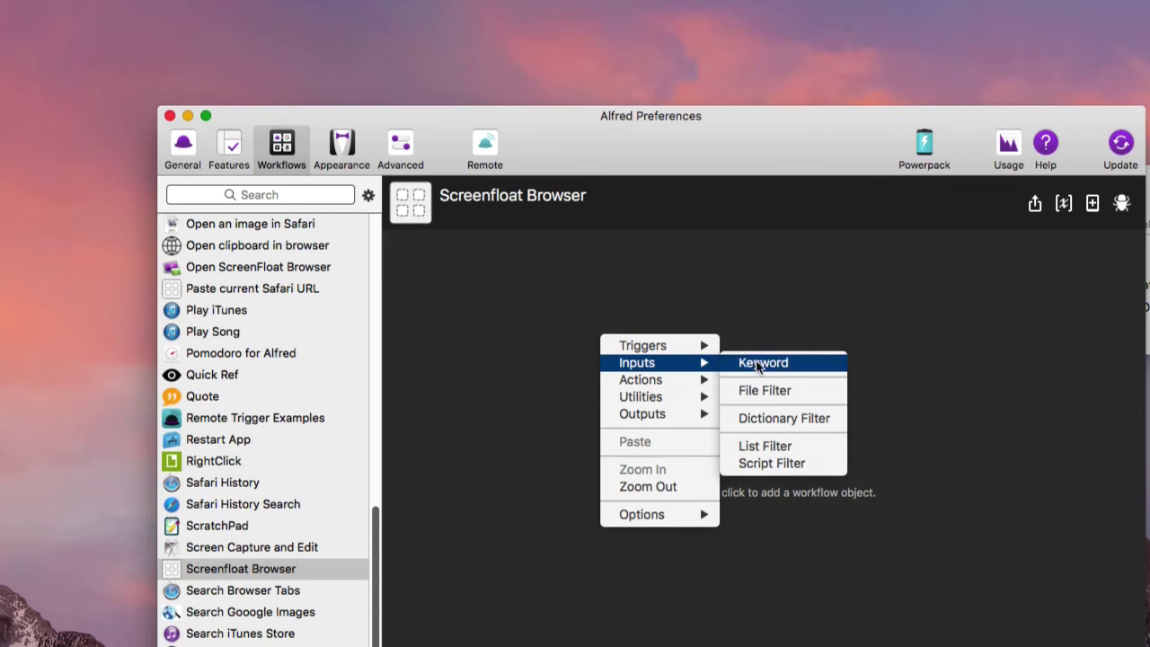
click(757, 363)
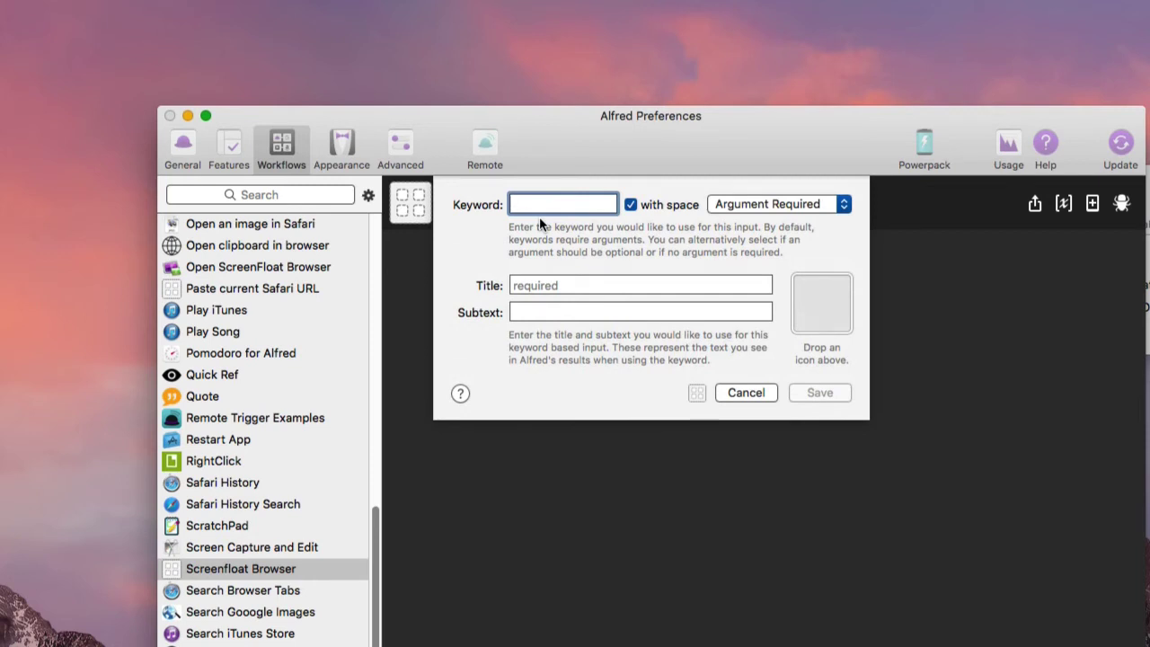
Set the keyword to 'openb' and make it take No Argument
text(openb)
click(748, 206)
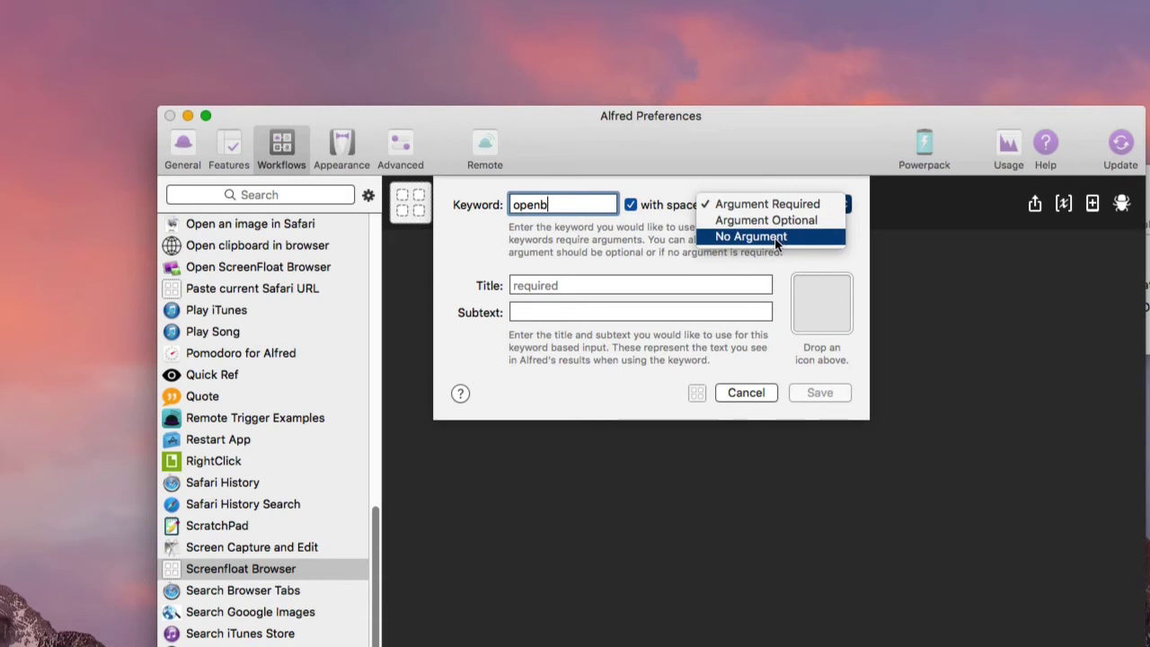
click(777, 239)
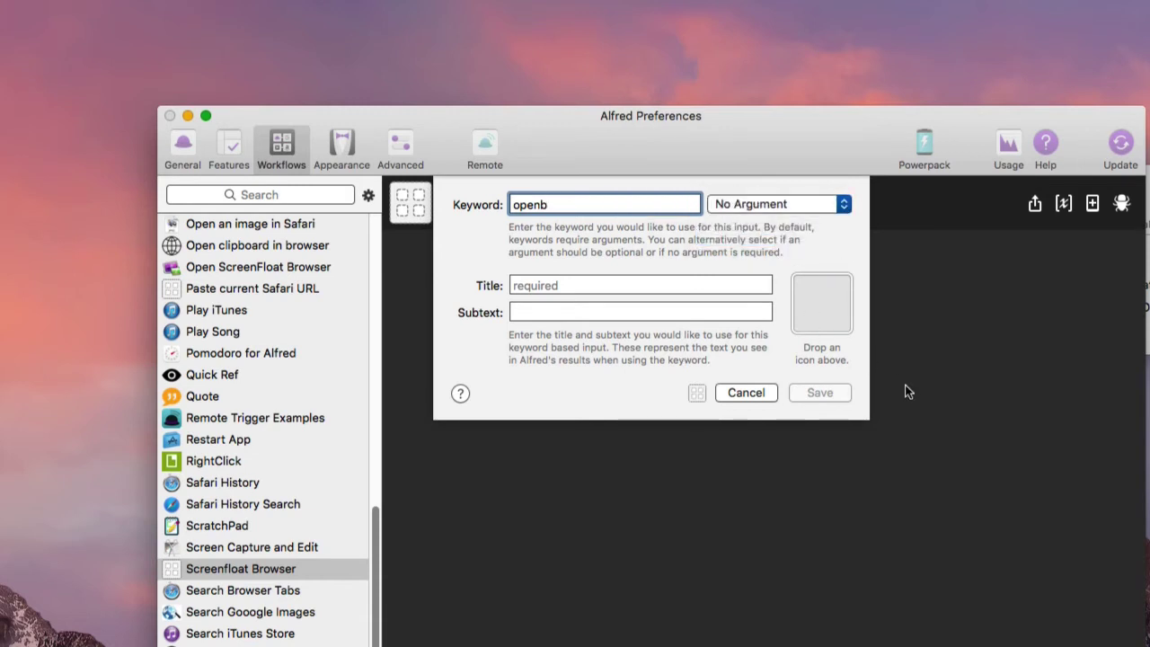
Title the keyword input 'Open ScreenFloat' and save it
click(541, 285)
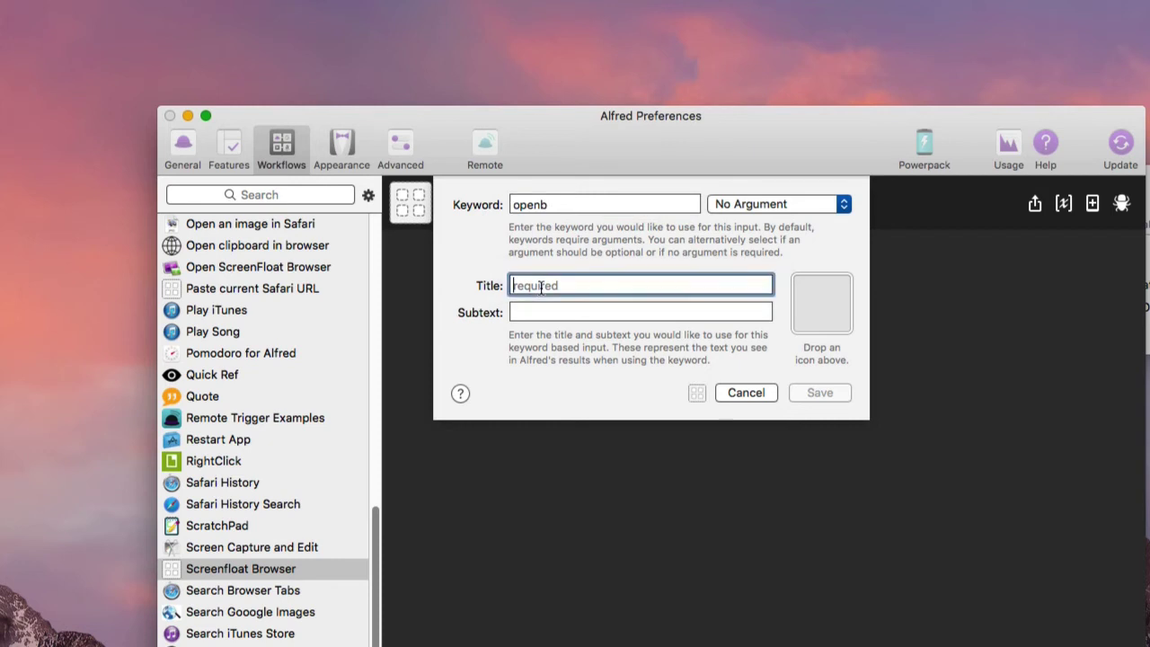
text(s)
key(BackSpace)
text(l)
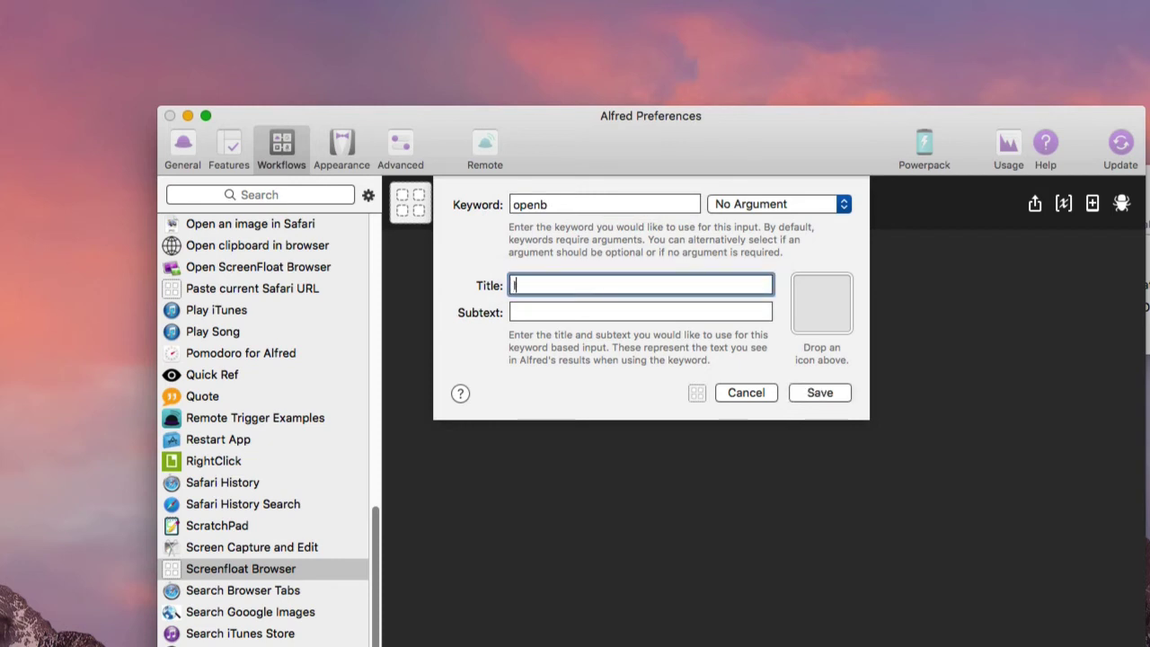
key(BackSpace)
text(lo==Open)
key(super+BackSpace)
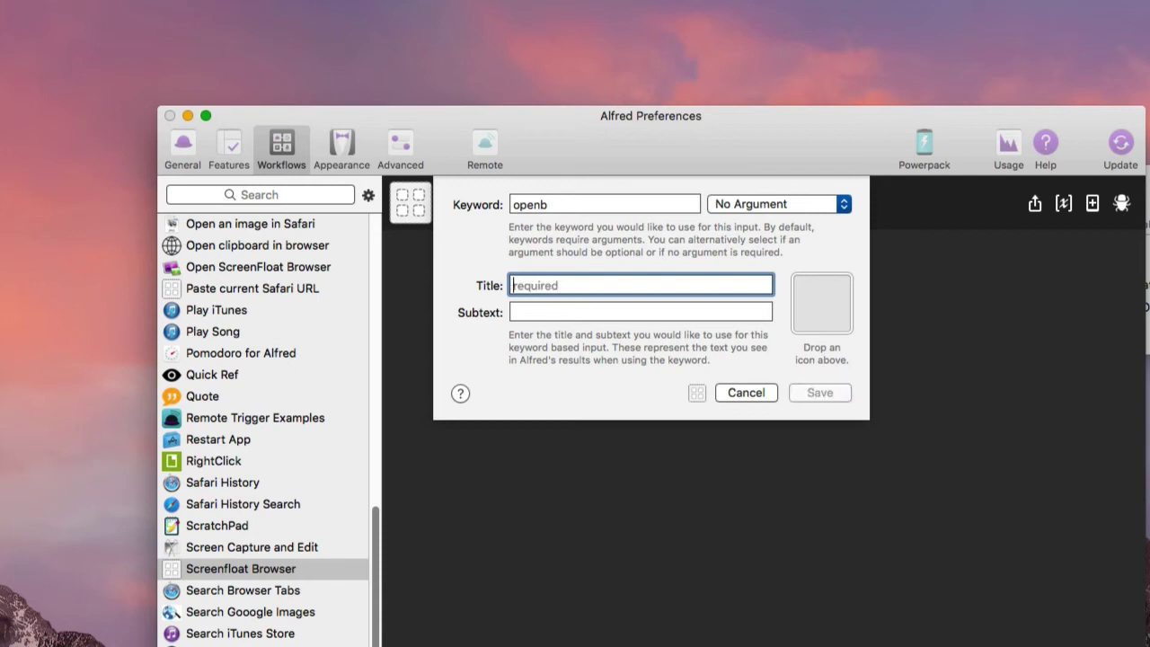
text(Open)
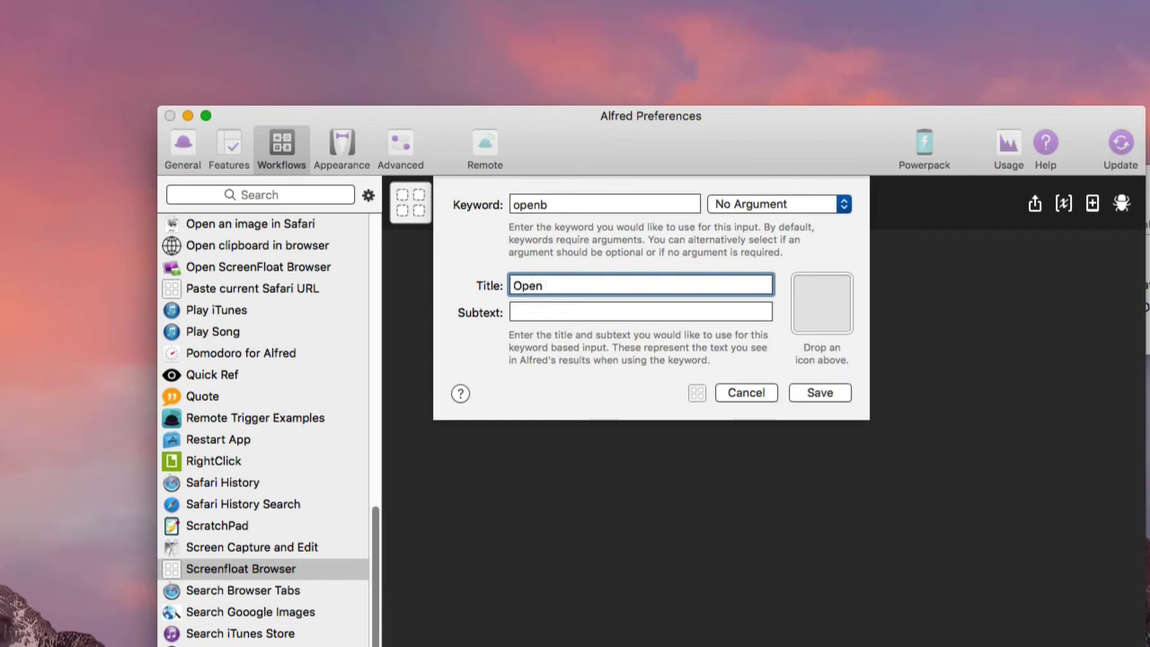
text( ScreenFloat)
click(536, 311)
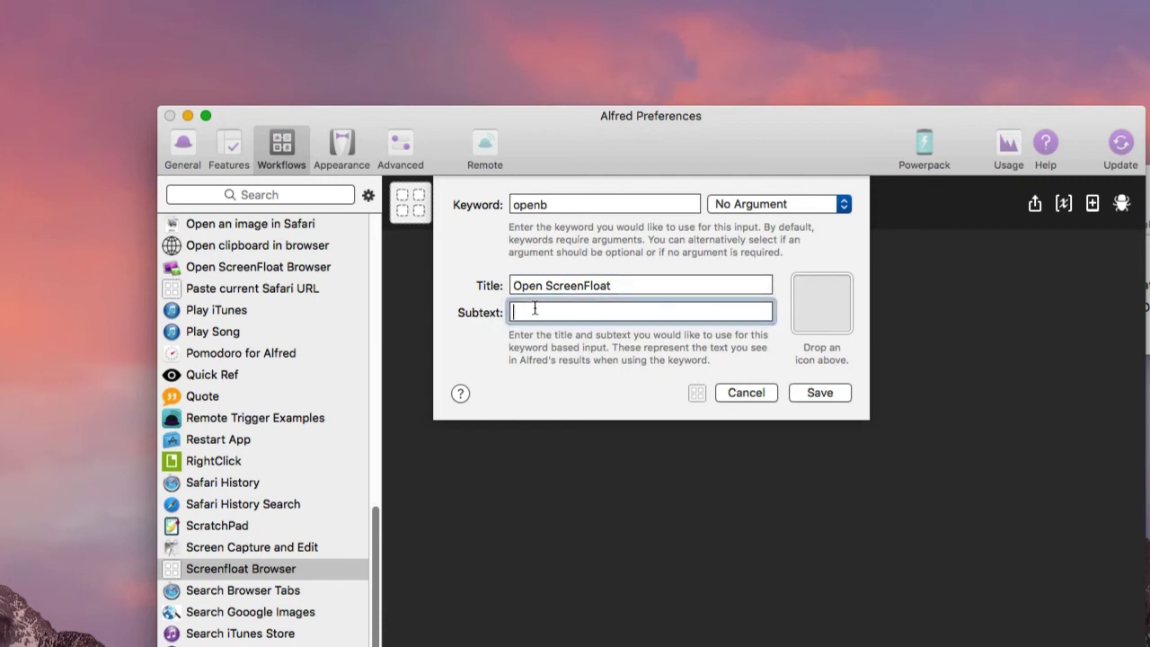
click(828, 395)
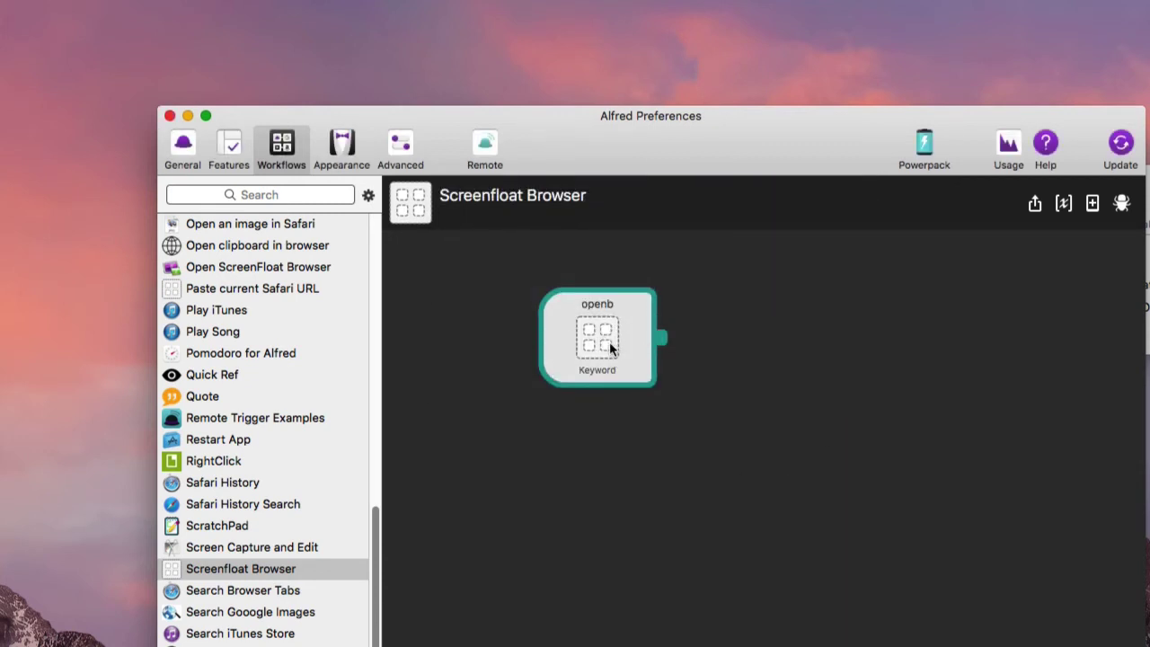
Add a Dispatch Key Combo output from the Outputs menu below the openb keyword
right_click(644, 440)
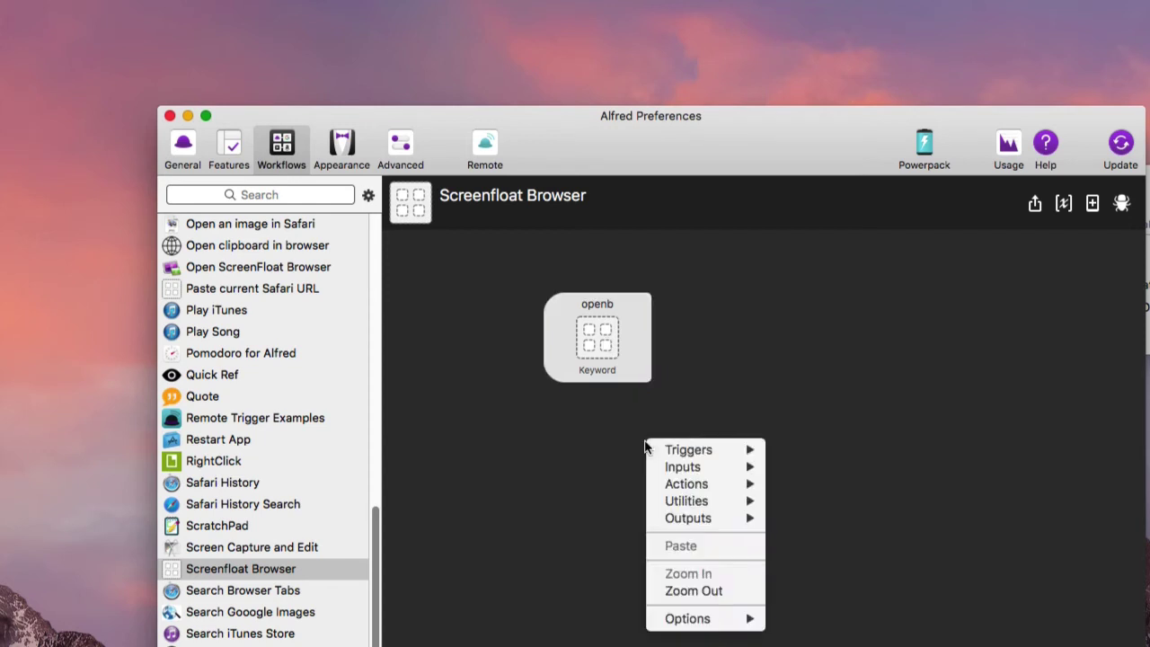
mouse_move(675, 490)
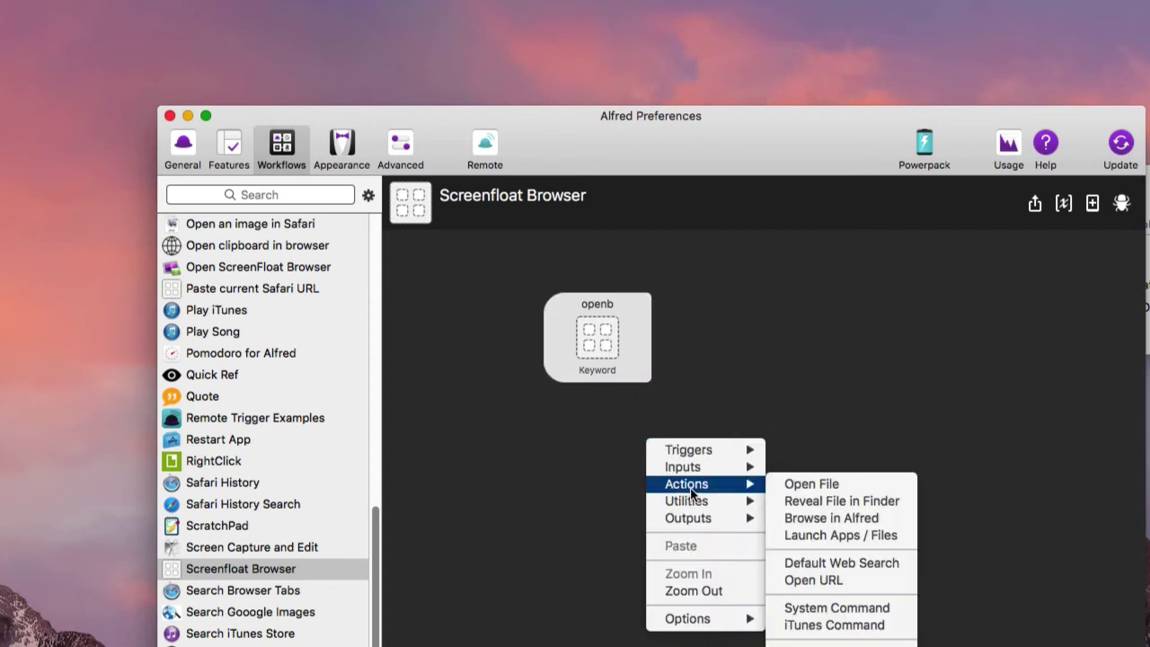
mouse_move(698, 519)
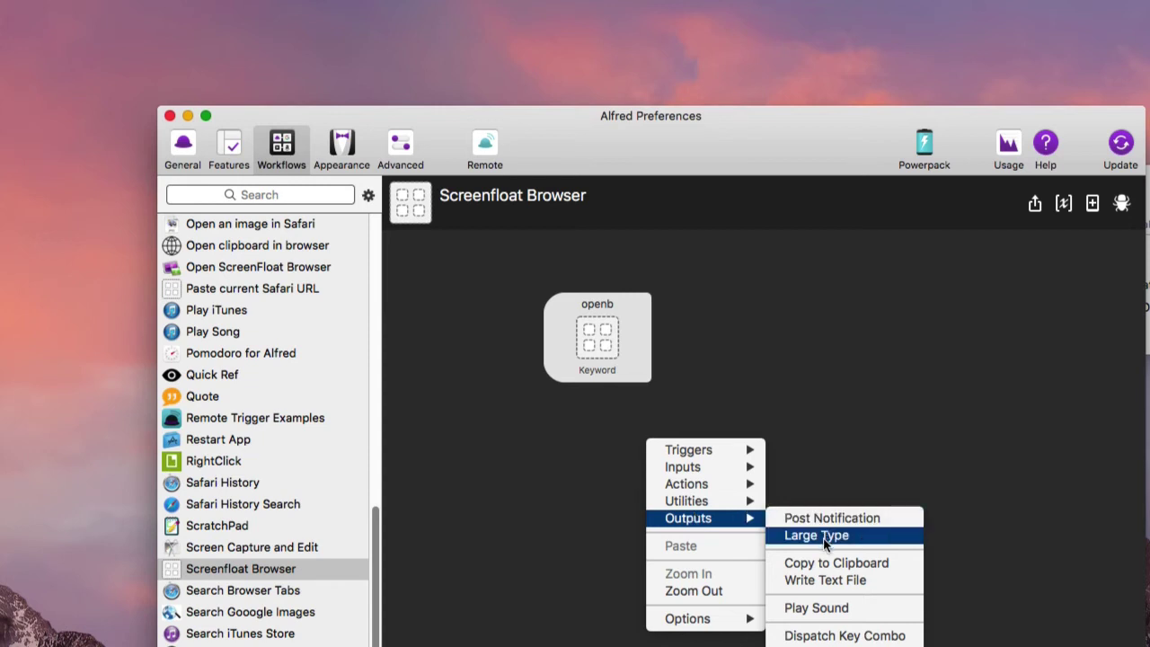
click(844, 637)
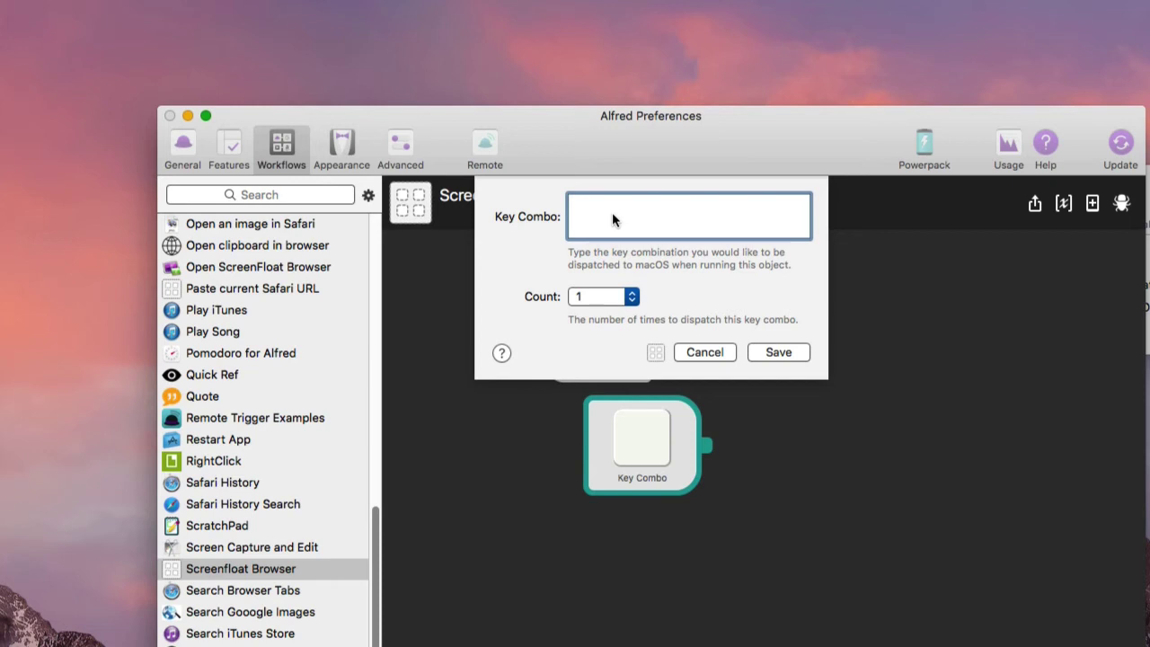
Trigger ScreenFloat's browser with ⌘⇧B, hide it, and bring the Hotkeys preferences (⌃⌥J) into view
key(super+shift+b)
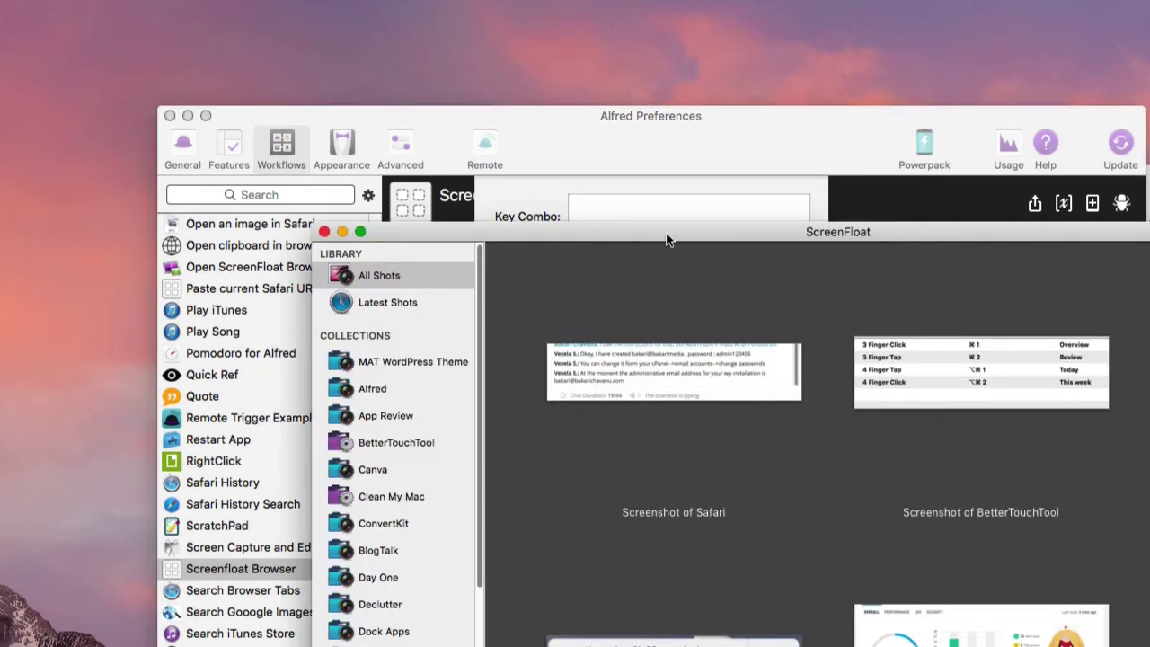
drag(665, 239, 585, 218)
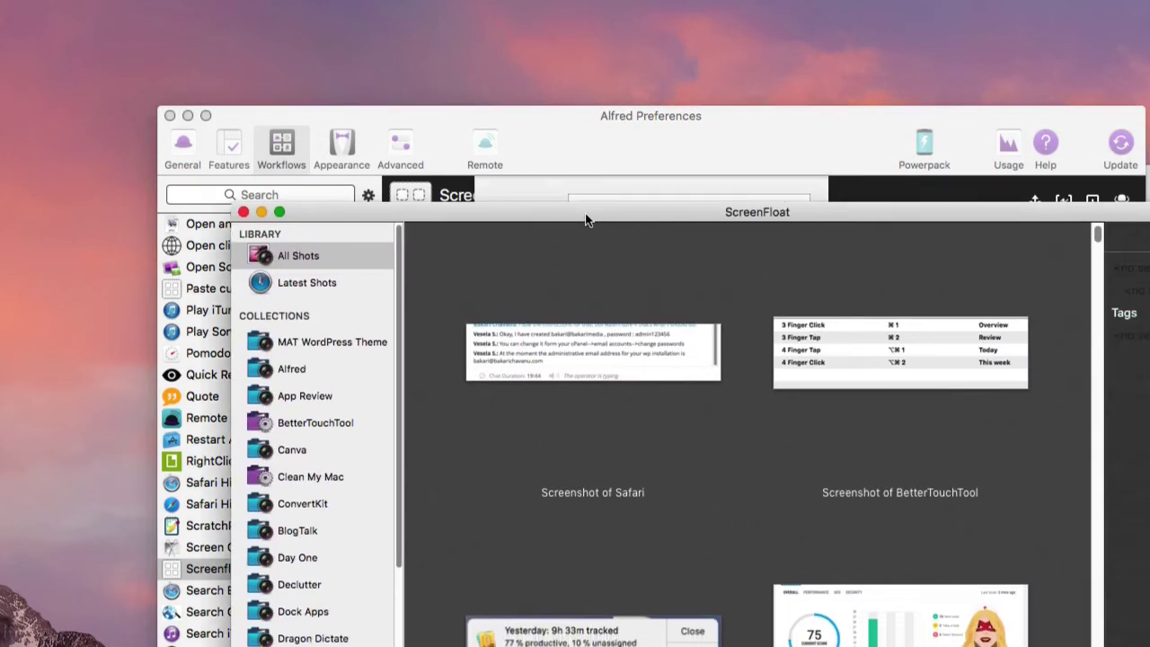
click(261, 211)
drag(1149, 202, 1039, 189)
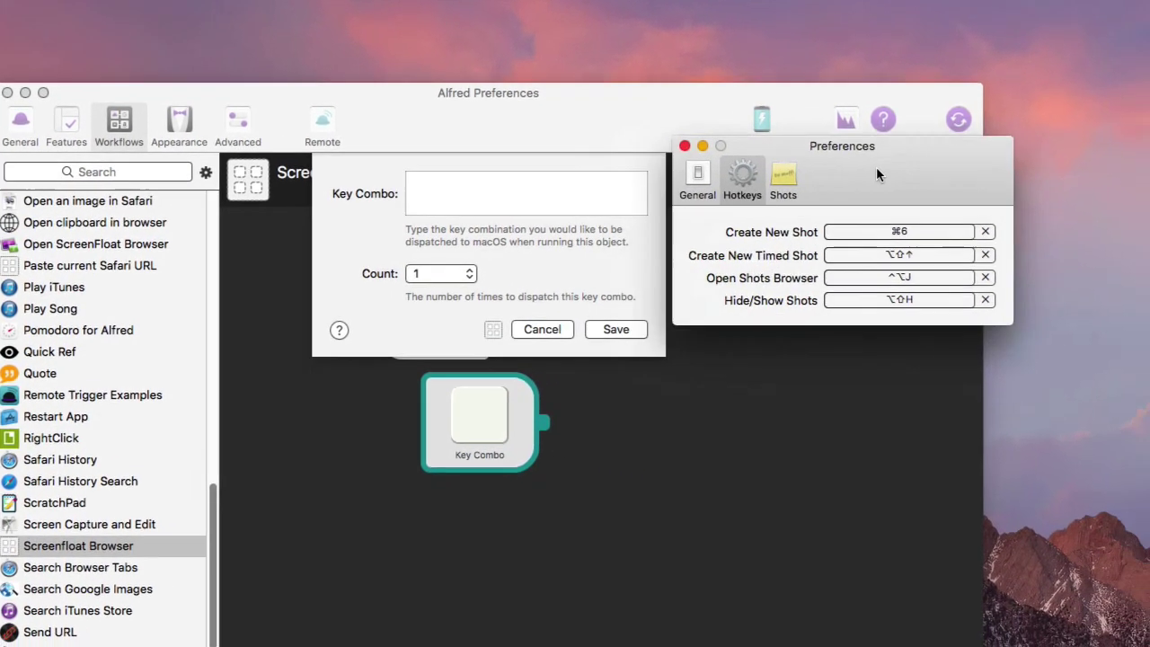
Clear ScreenFloat's Open Shots Browser hotkey and record ⌃⌥J in Alfred's Key Combo field
click(989, 276)
key(super+w)
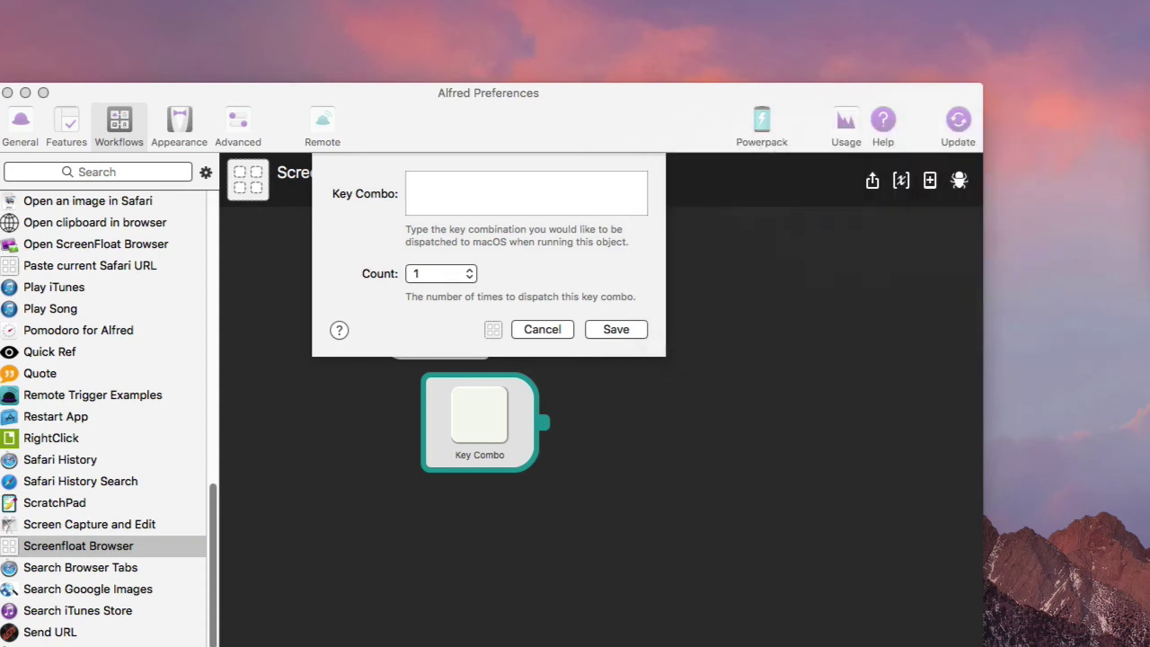
click(445, 194)
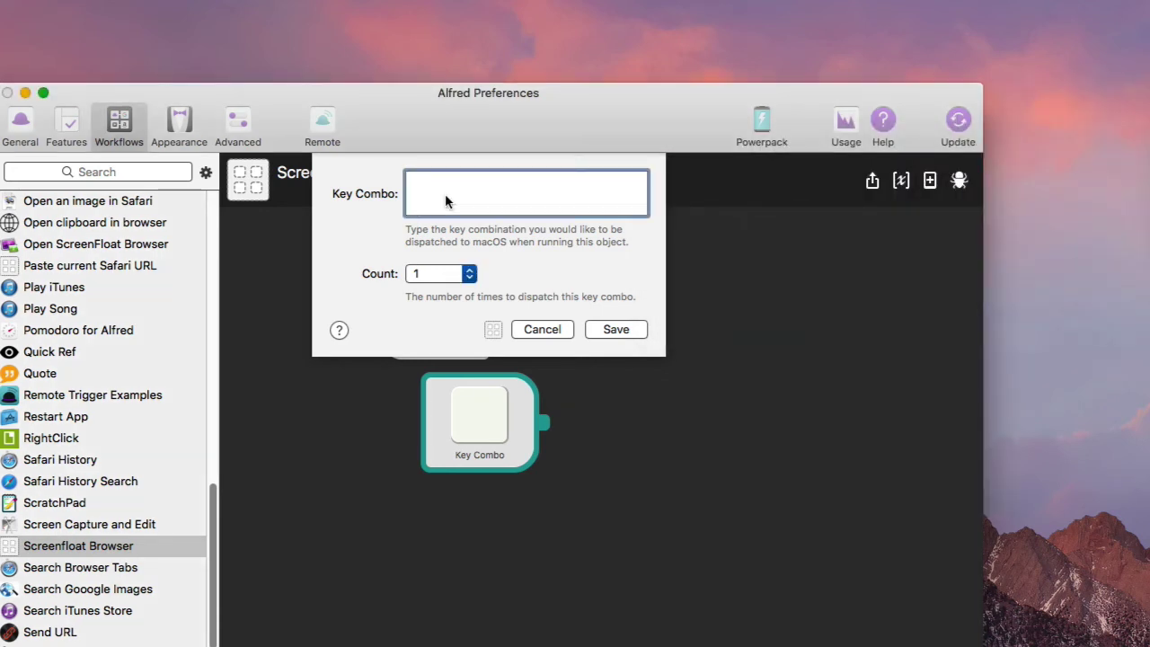
key(ctrl+alt+j)
Assign ⌃⌥J as ScreenFloat's Open Shots Browser hotkey, then save Alfred's Key Combo output
click(1117, 90)
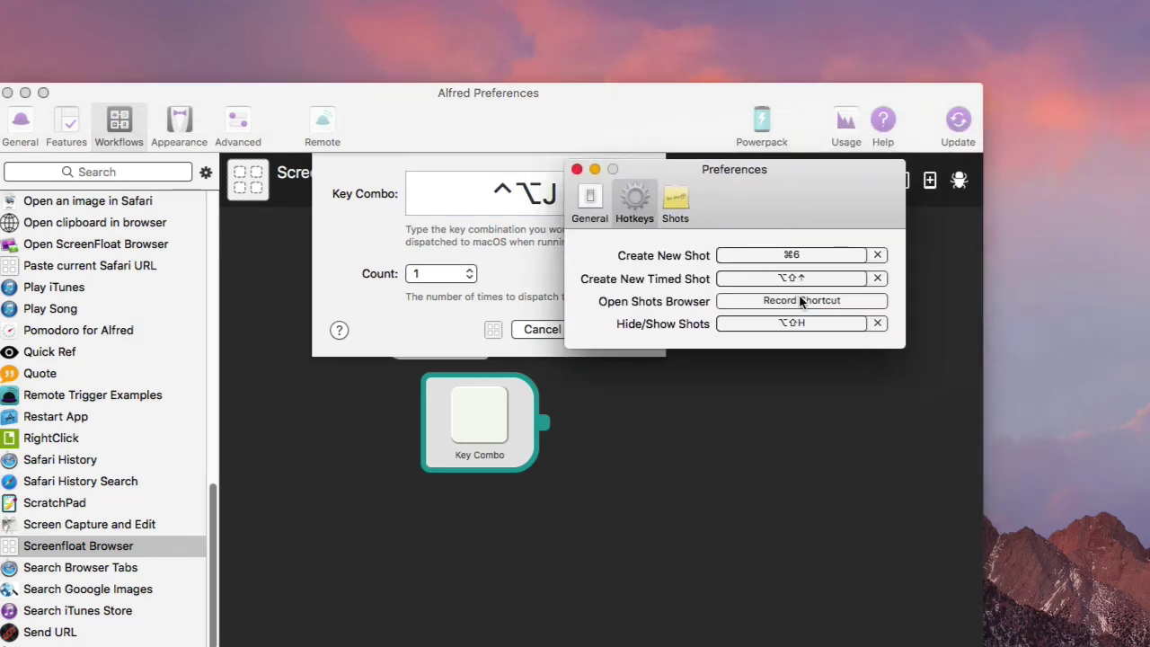
click(802, 303)
key(ctrl+alt+j)
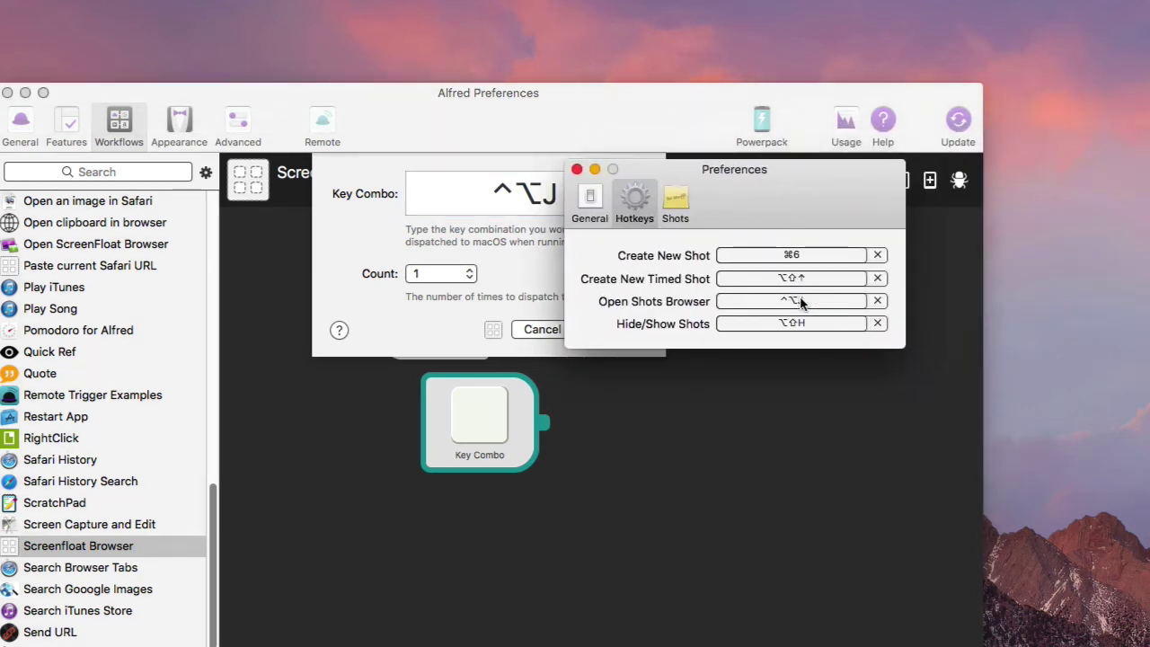
drag(804, 173, 1149, 139)
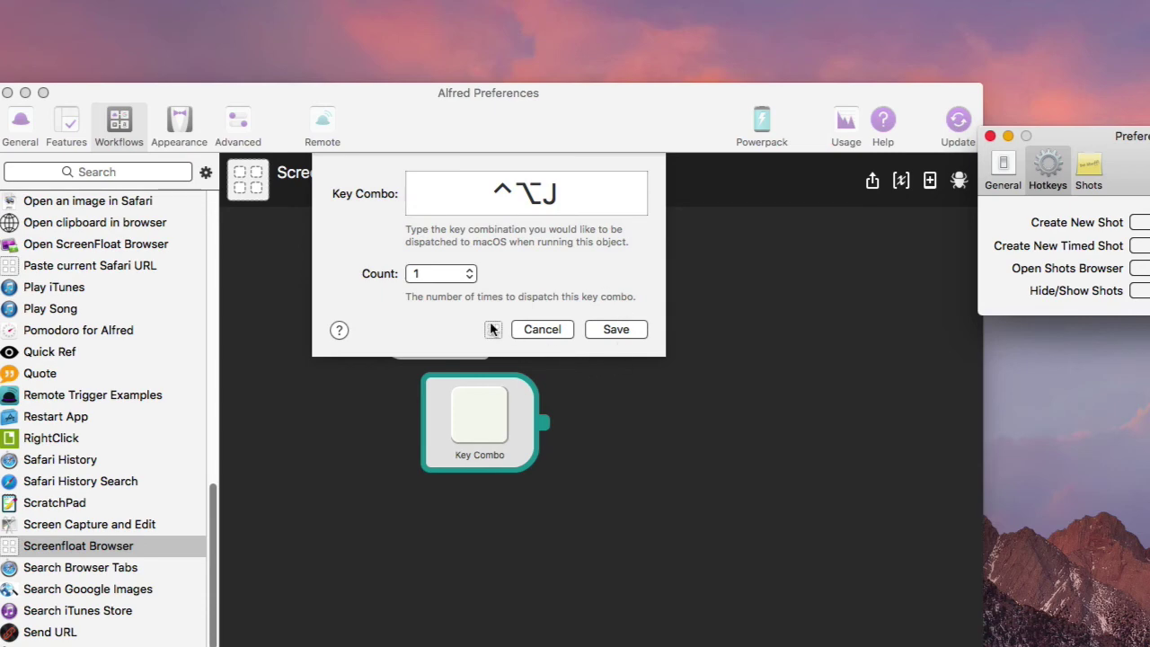
click(624, 336)
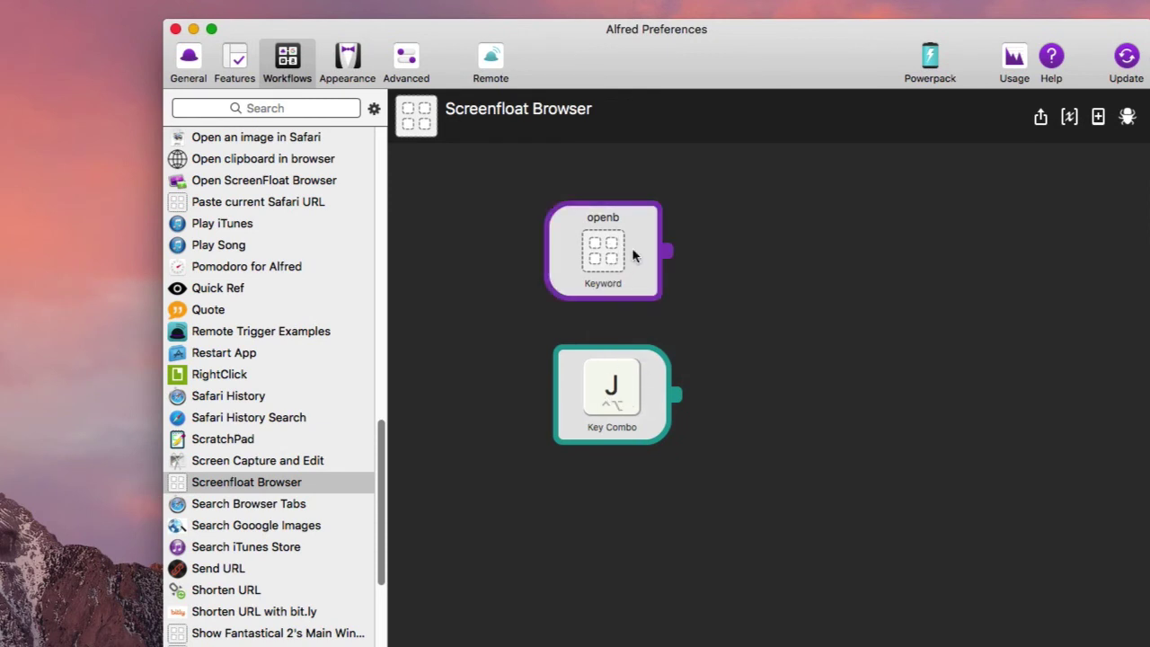
Wire the openb Keyword node's output into the ⌃⌥J Key Combo node
drag(666, 251, 570, 386)
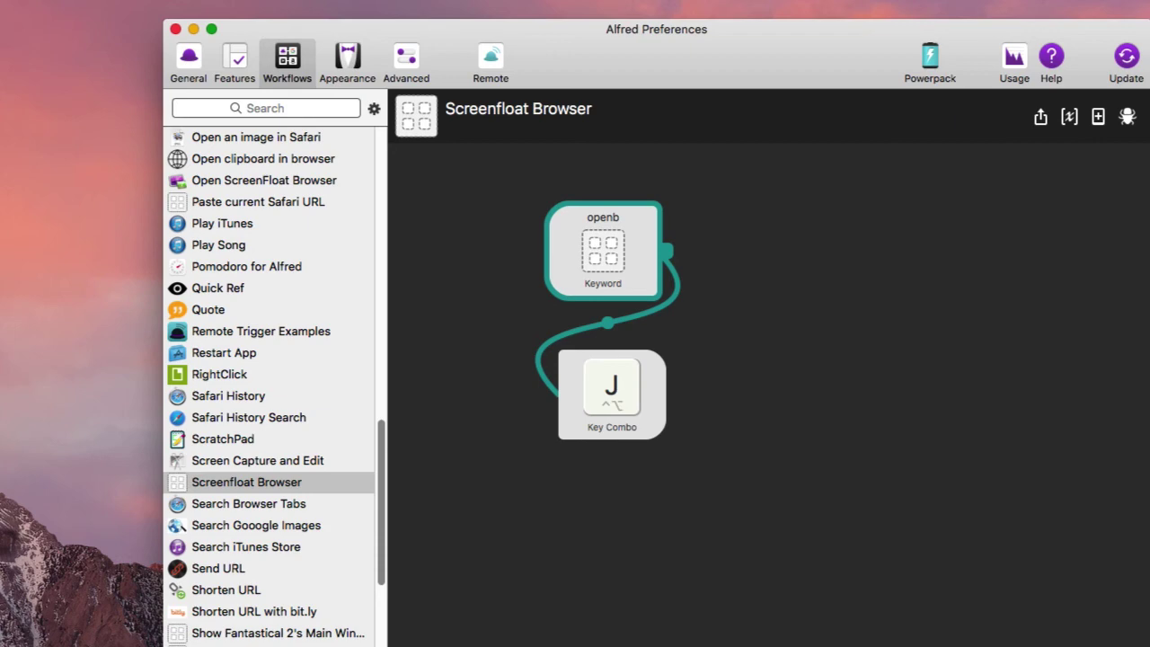
Open the Amphetamine Session workflow and select its Key Combo node to show its connections
scroll(326, 605, up, 15)
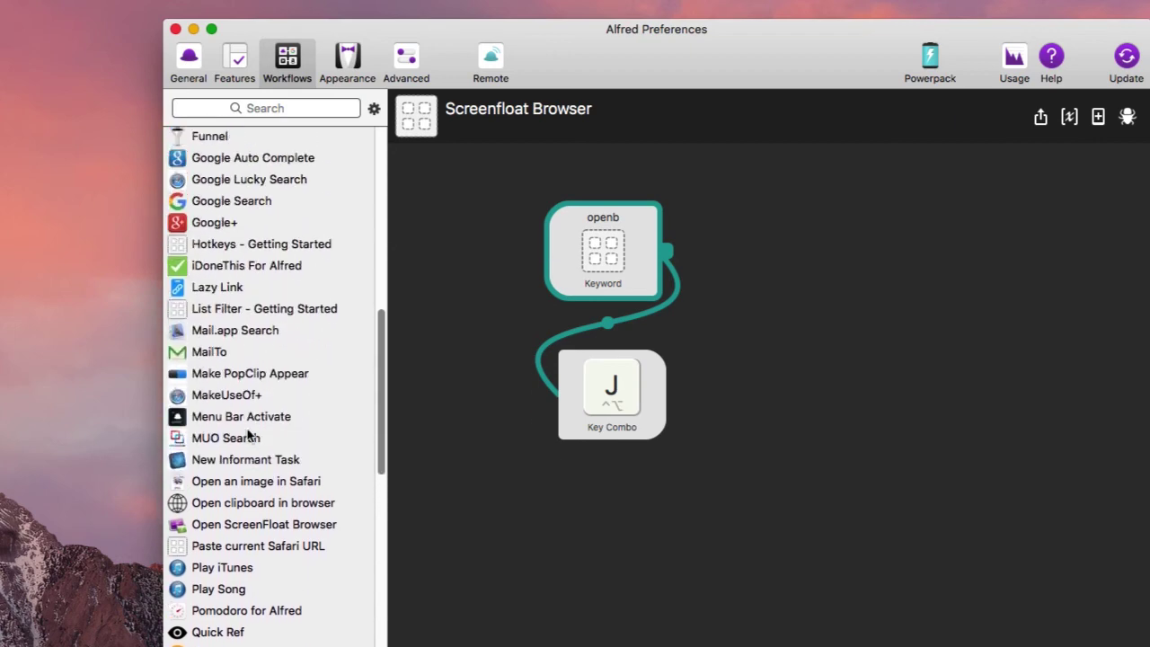
scroll(261, 322, up, 5)
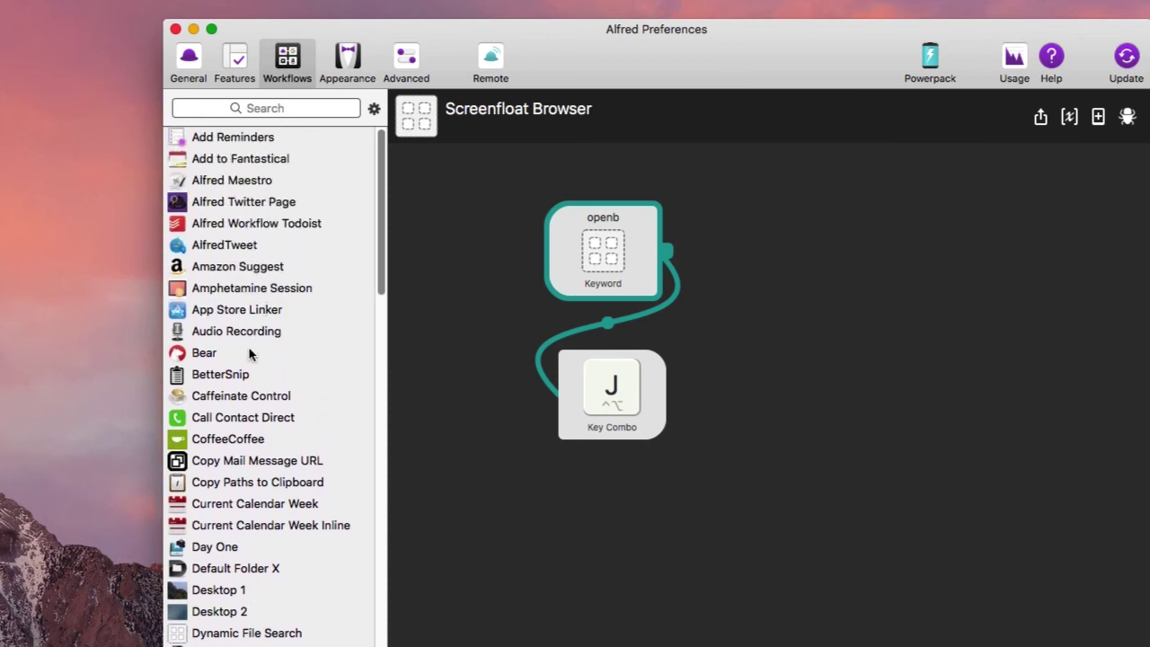
click(288, 289)
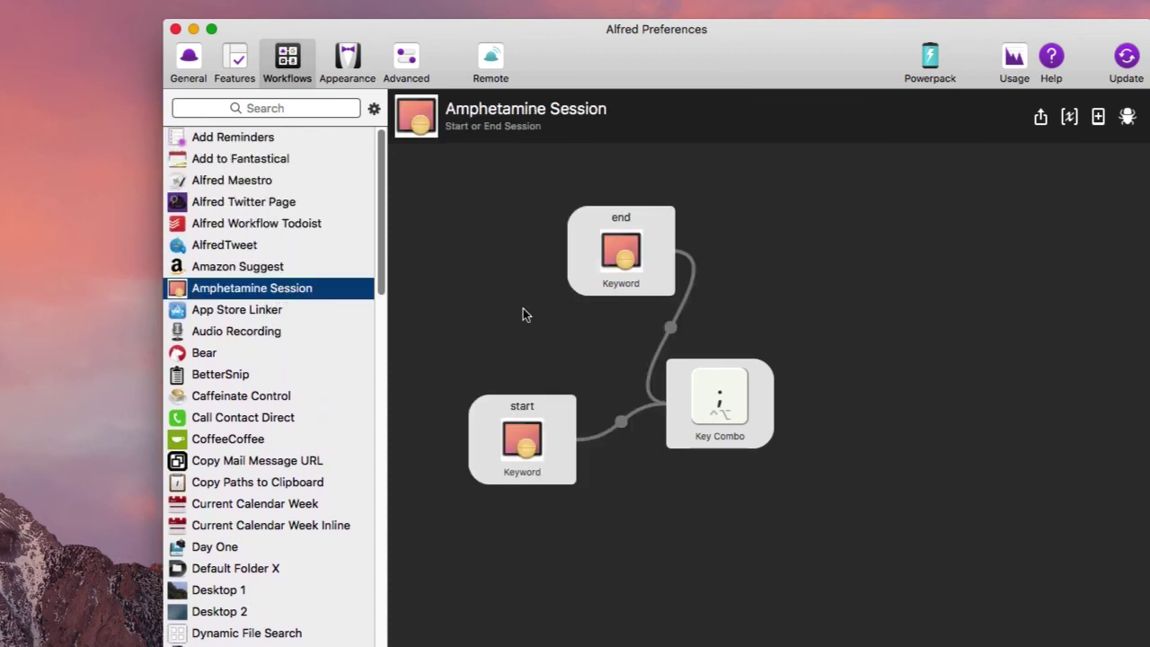
click(666, 409)
click(729, 464)
click(723, 431)
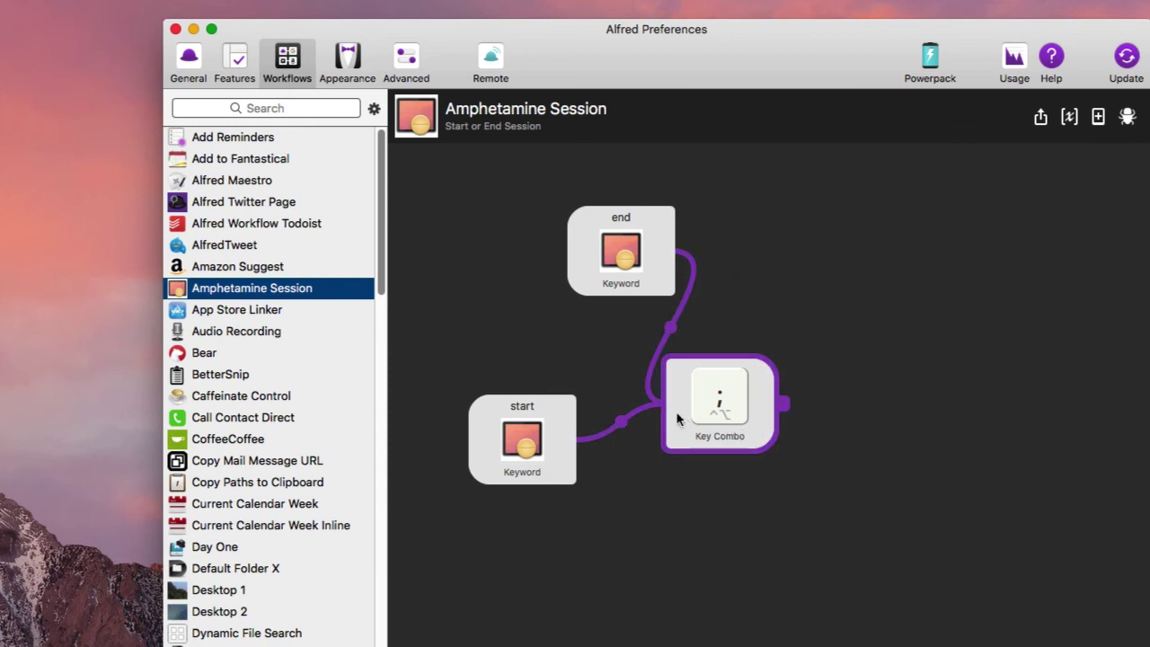
click(763, 575)
click(765, 434)
click(726, 393)
Highlight the start and end keywords to confirm both connect to the Key Combo output
click(496, 442)
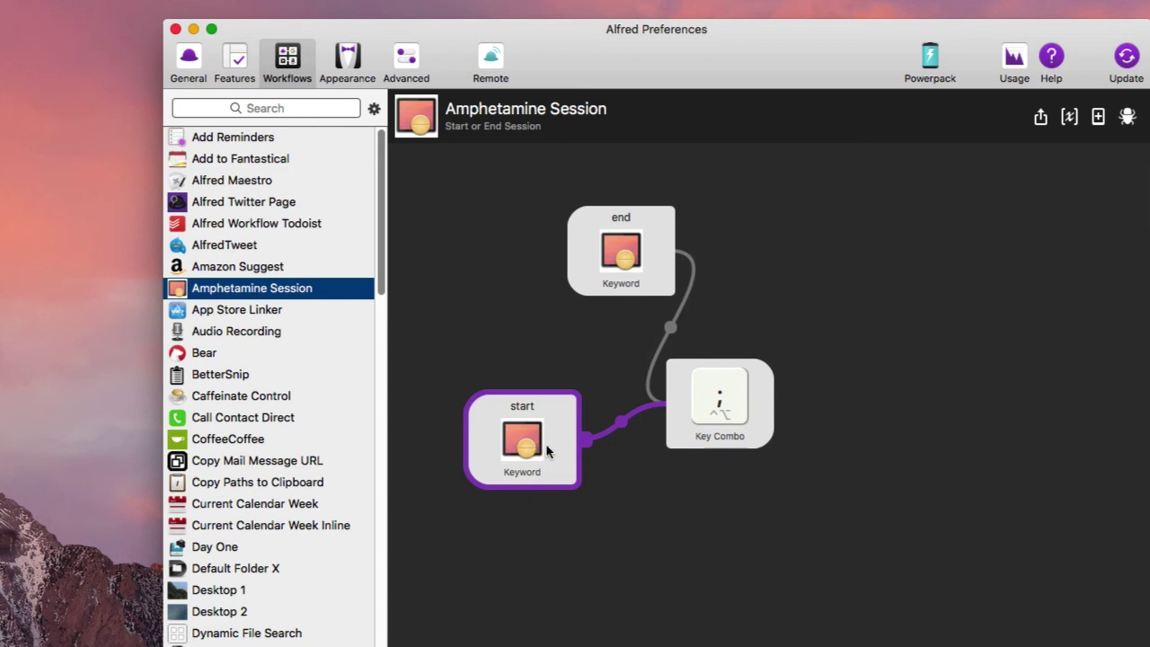
click(725, 413)
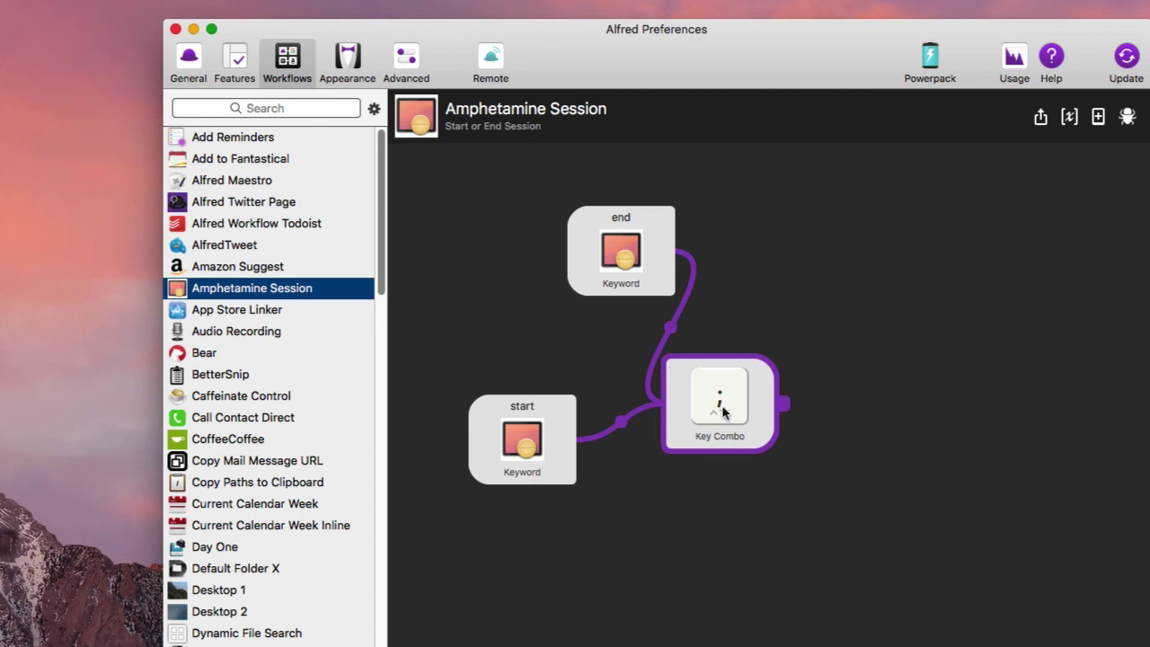
click(638, 283)
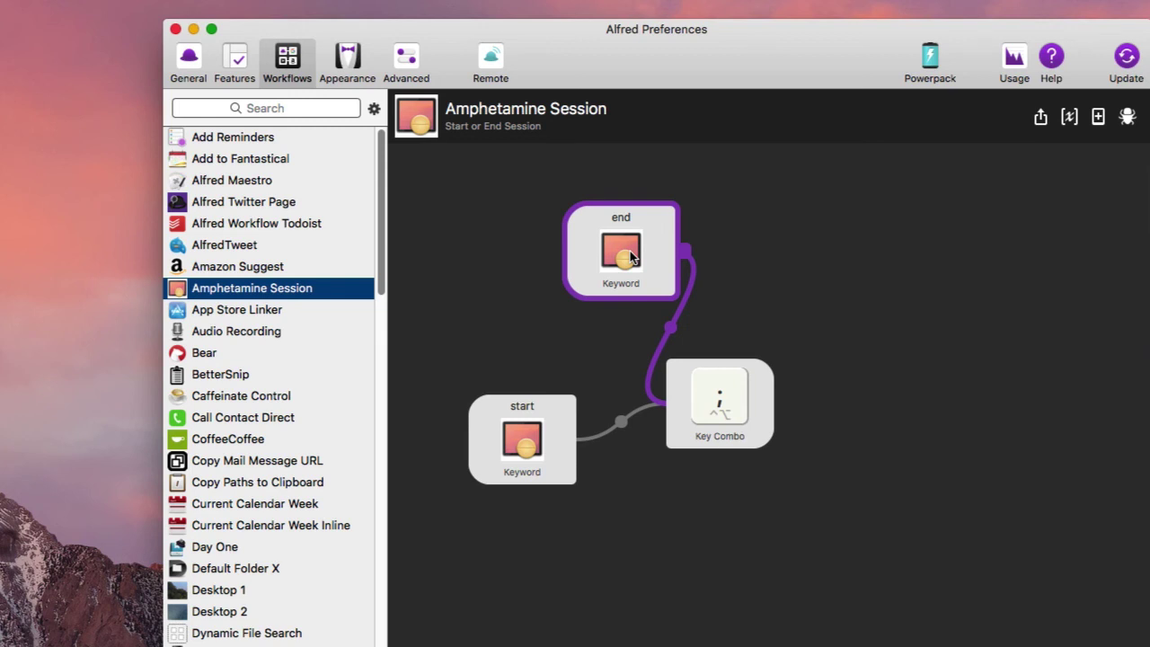
click(746, 409)
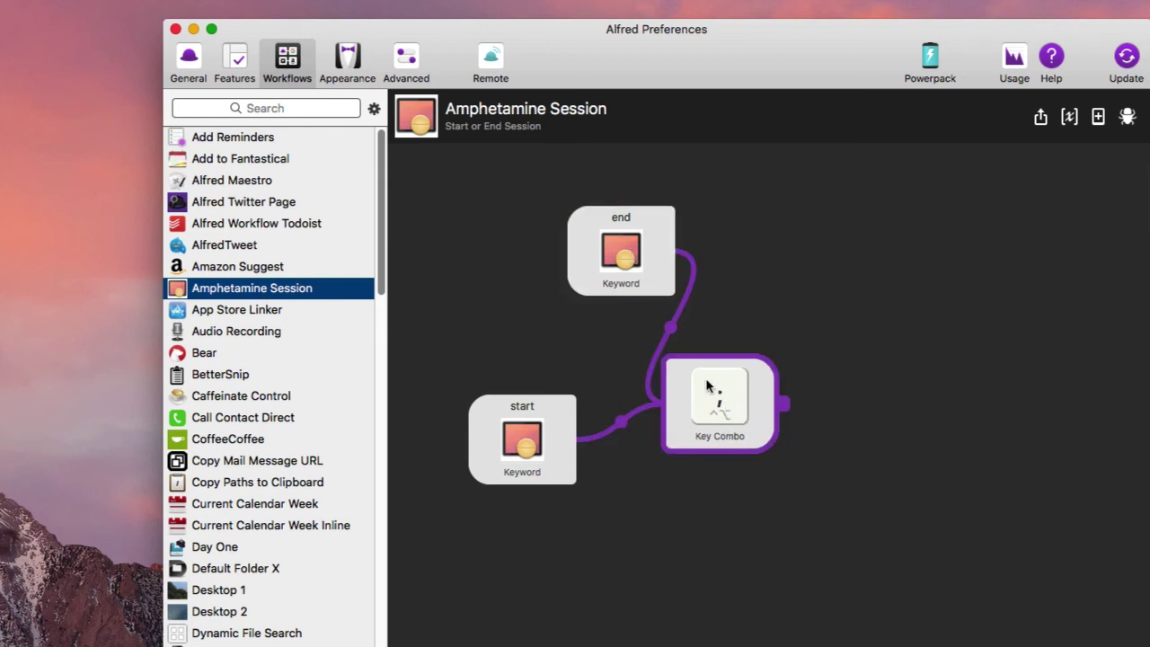
click(655, 338)
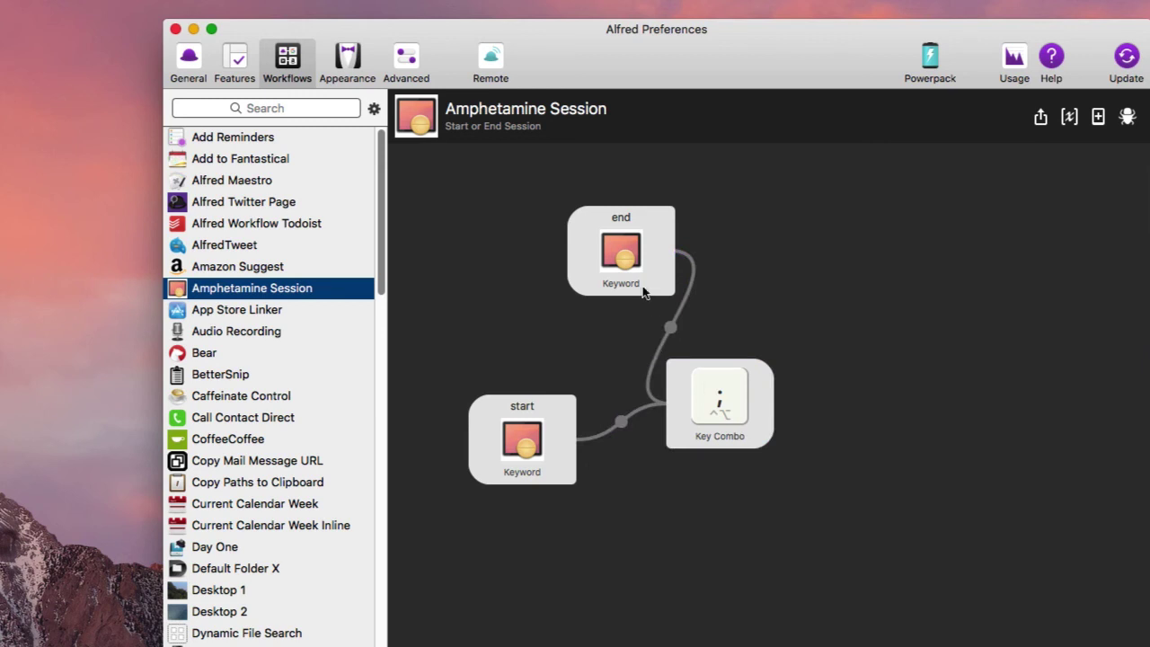
scroll(324, 377, down, 3)
scroll(328, 364, down, 10)
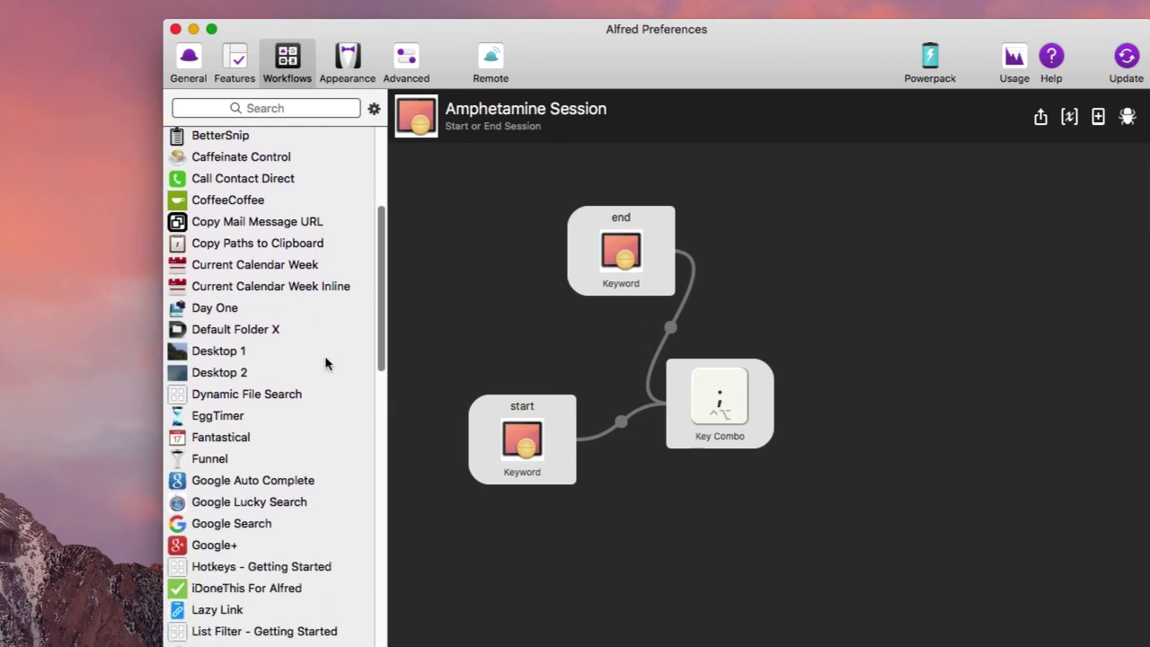
scroll(327, 358, down, 3)
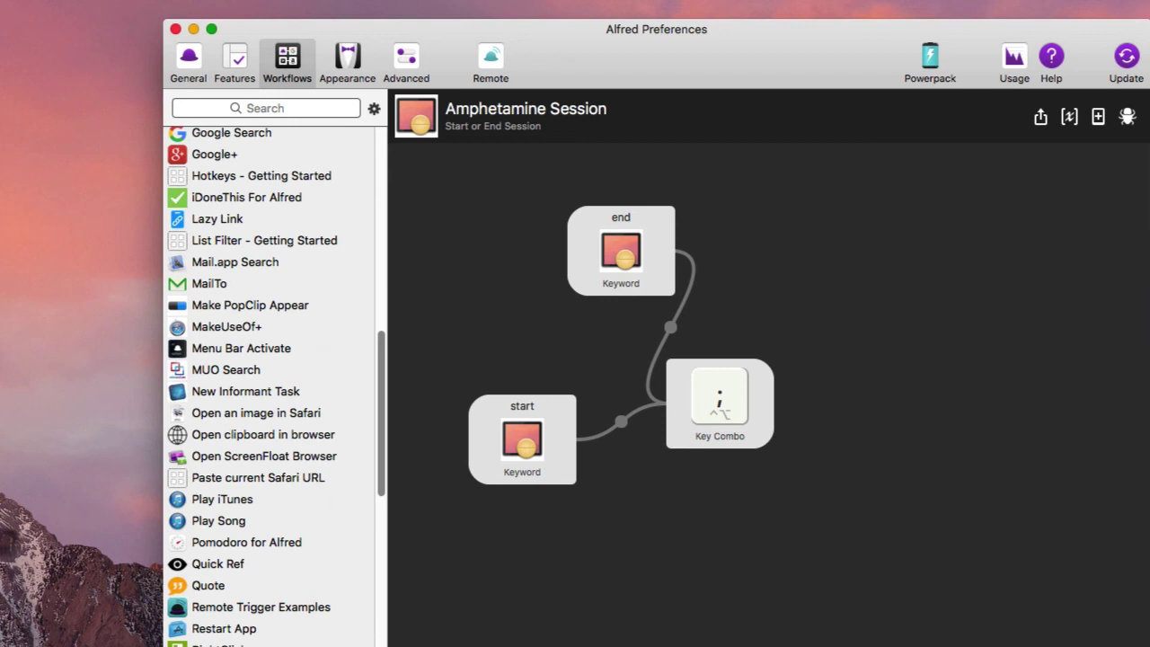
click(215, 646)
mouse_move(335, 598)
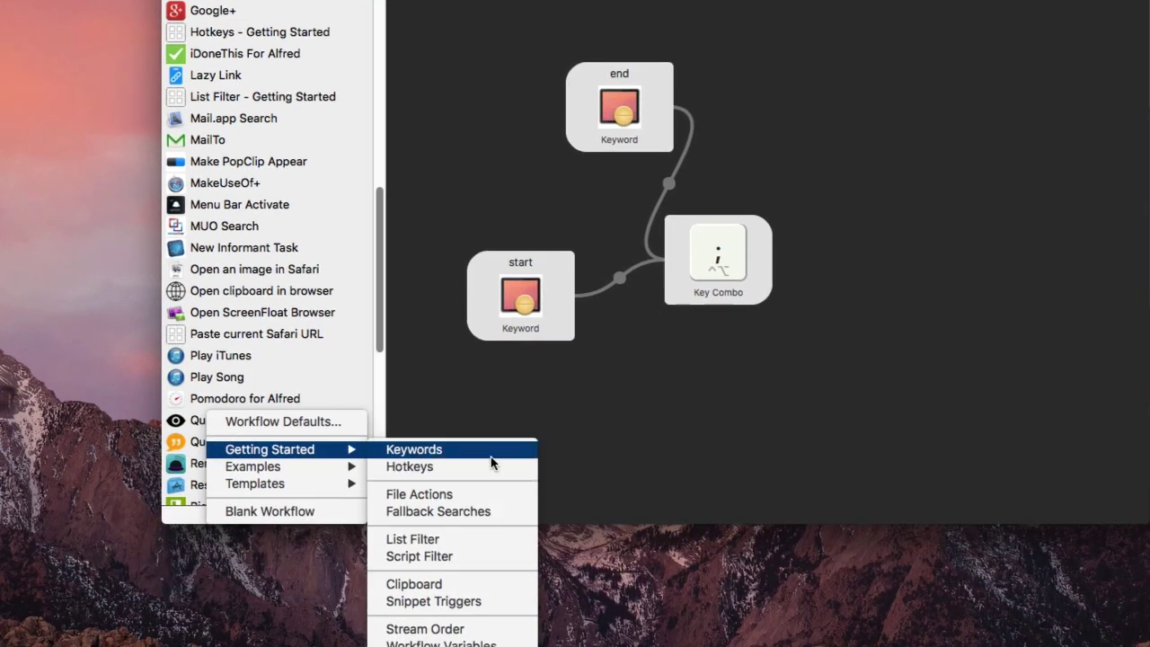
click(623, 428)
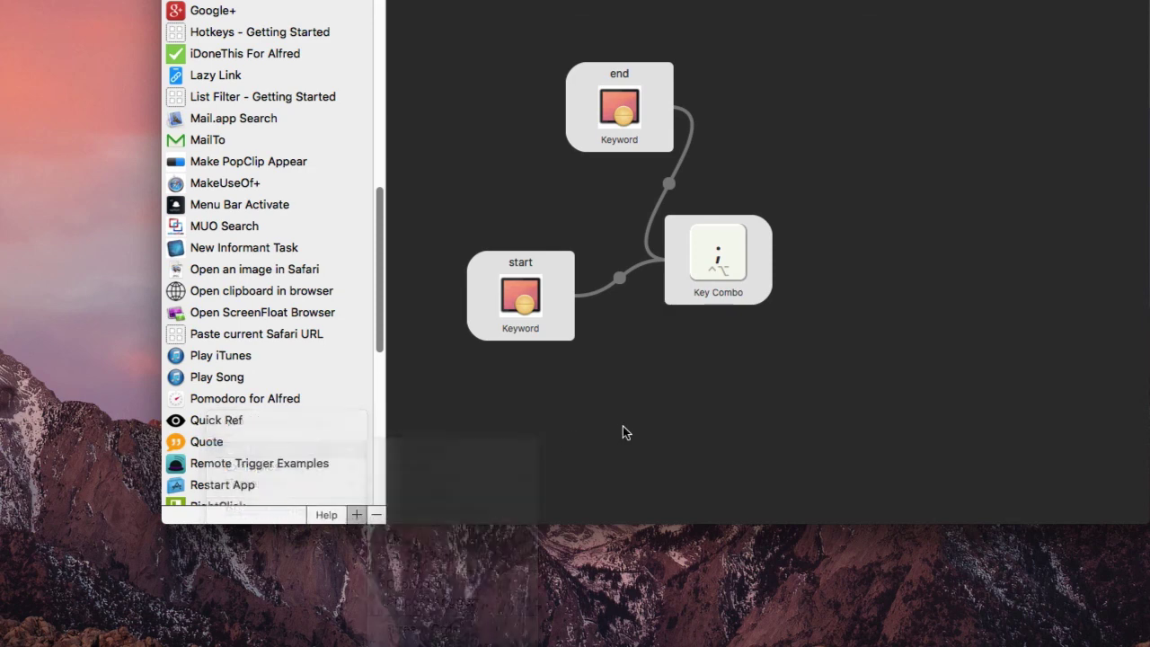
scroll(297, 375, down, 2)
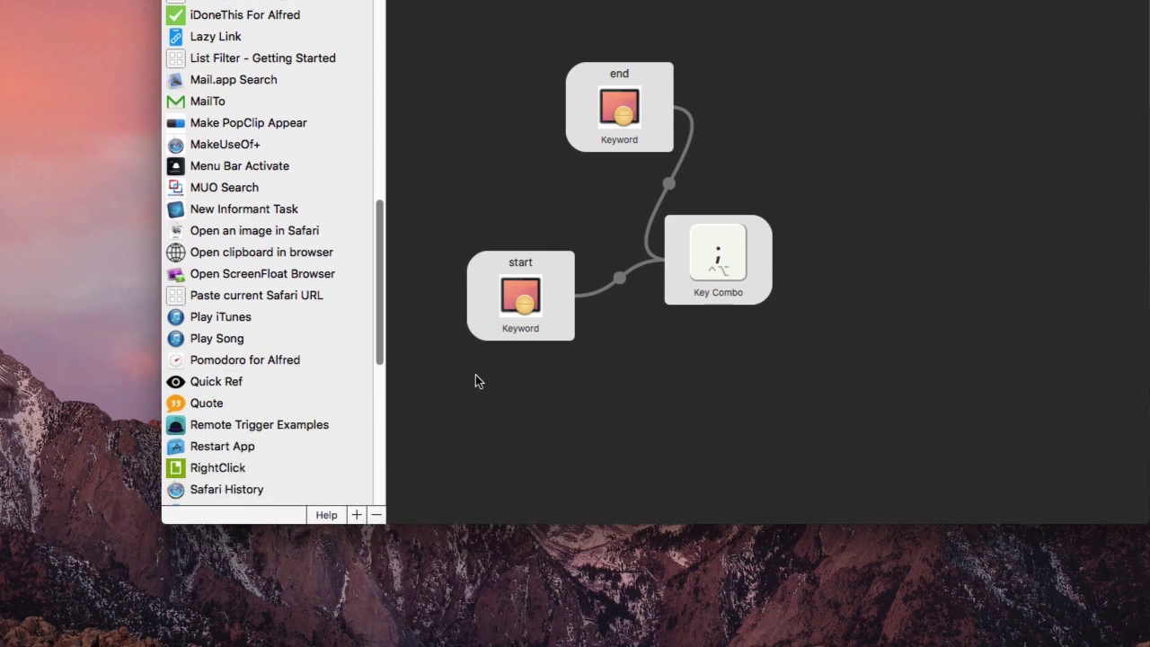
scroll(354, 370, down, 5)
scroll(351, 372, down, 8)
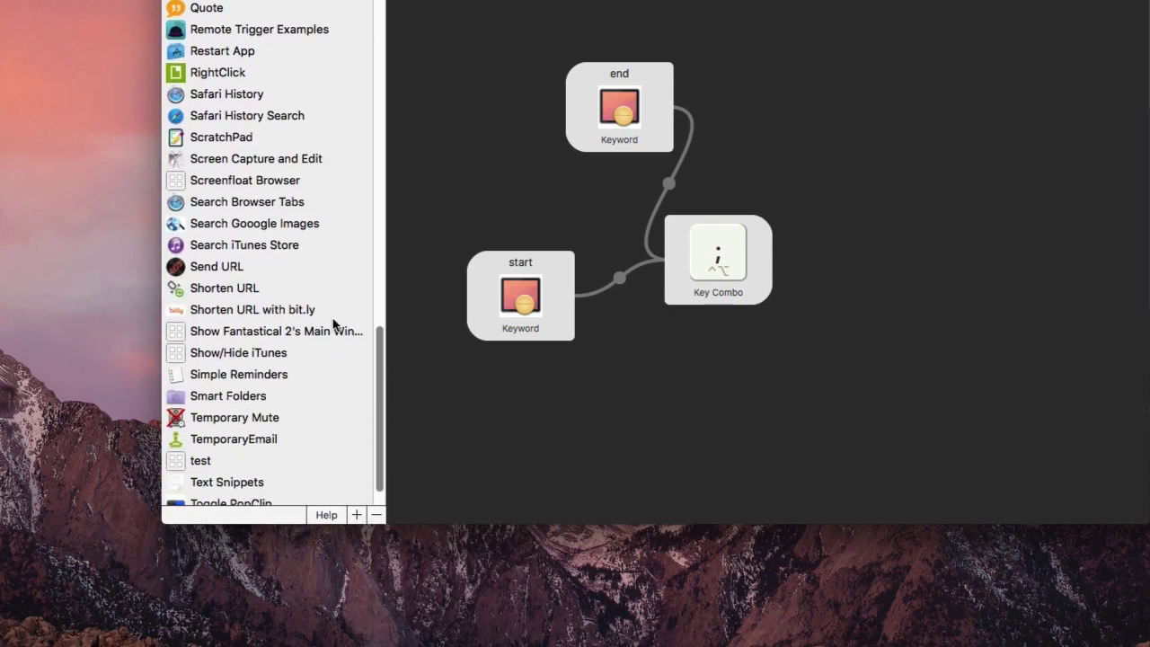